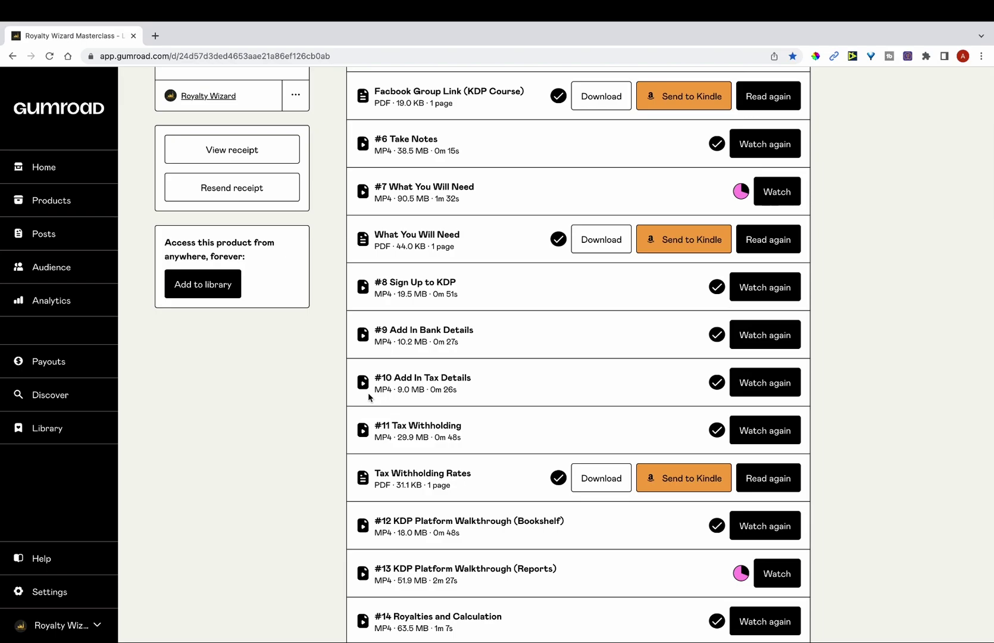
Look through the Masterclass video list, enter $49 as the price on the course's Gumroad page and request the purchase.
scroll(368, 392, "down", 15)
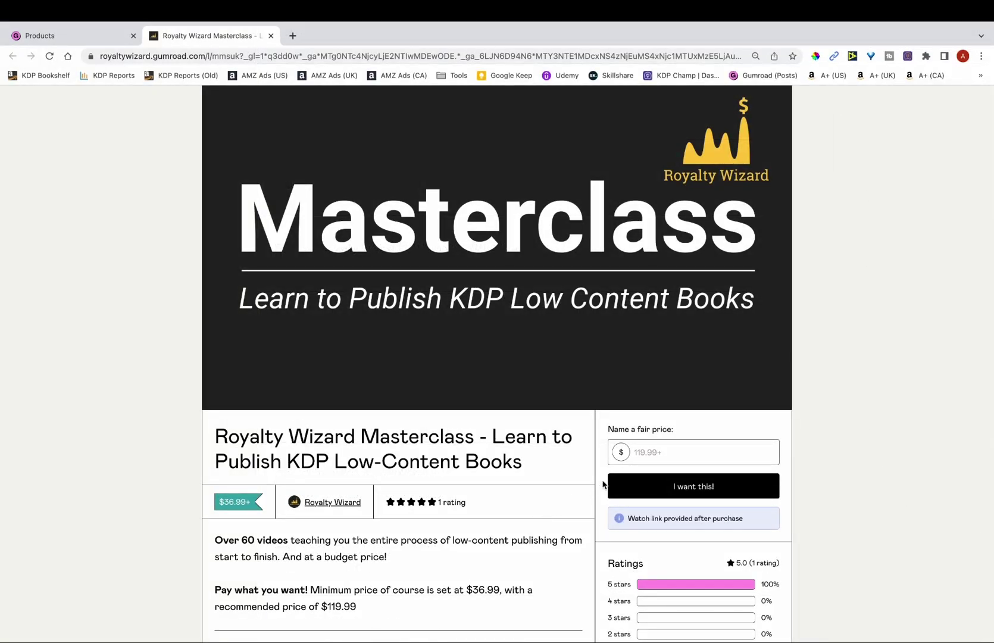
left_click(655, 455)
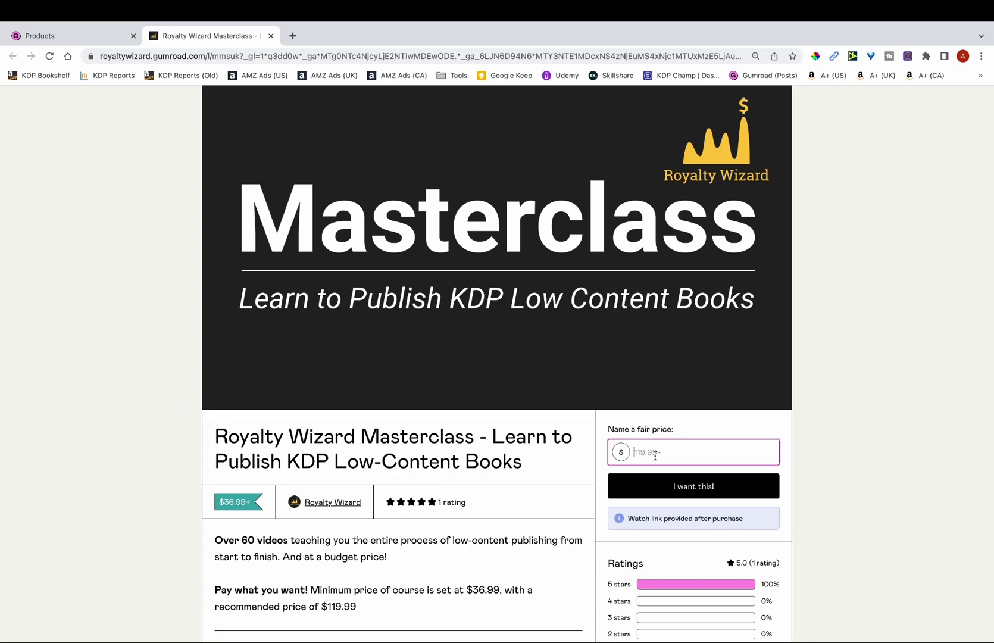
type("49")
left_click(673, 492)
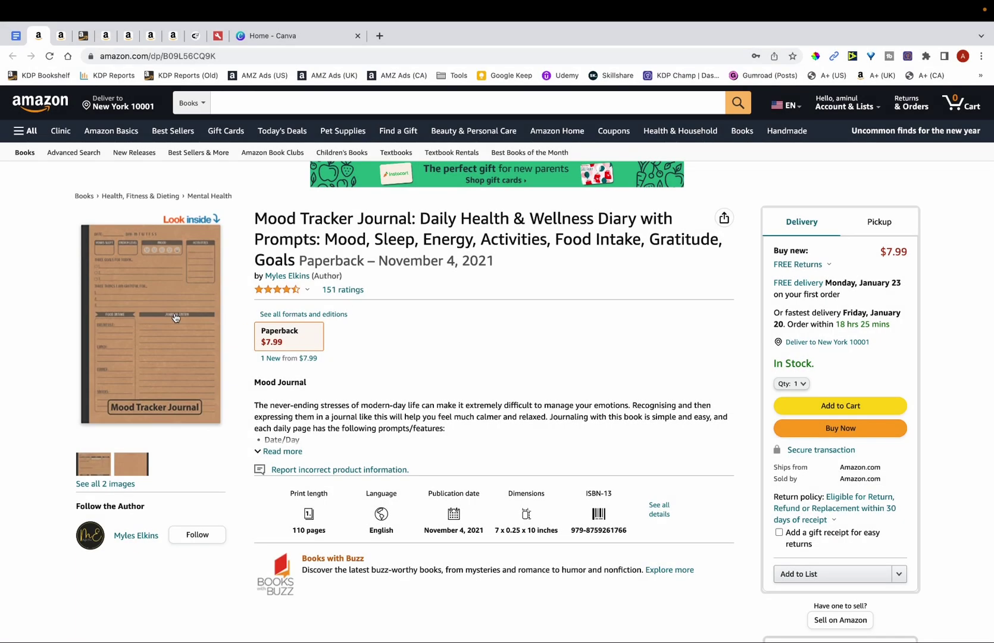
Examine the Mood Tracker Journal cover on Amazon and browse the brown-paper notebooks in the Red Tiger Press store.
scroll(175, 317, "up", 3, "ctrl")
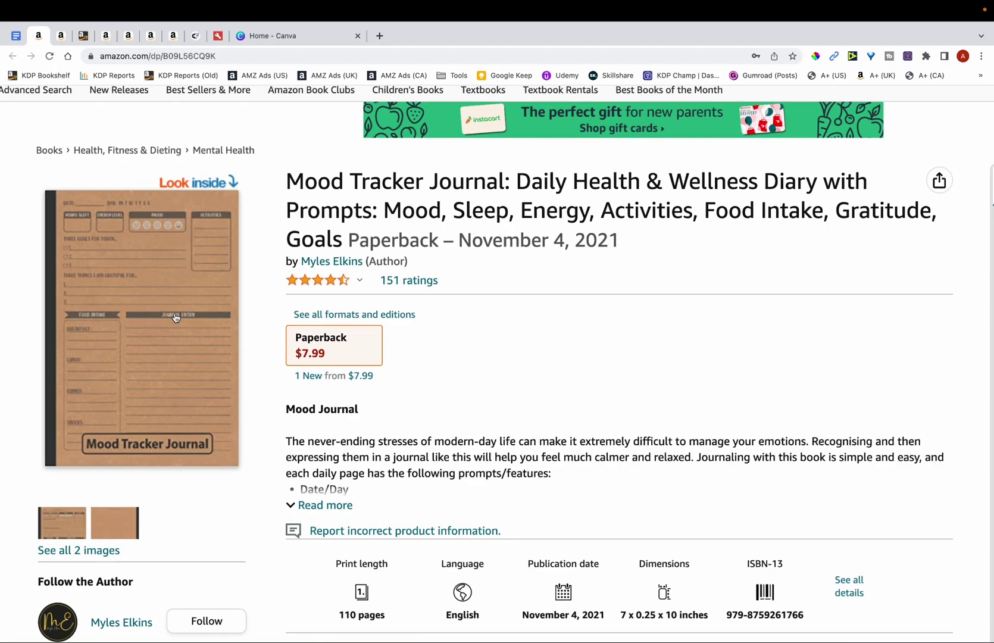
key("super+6")
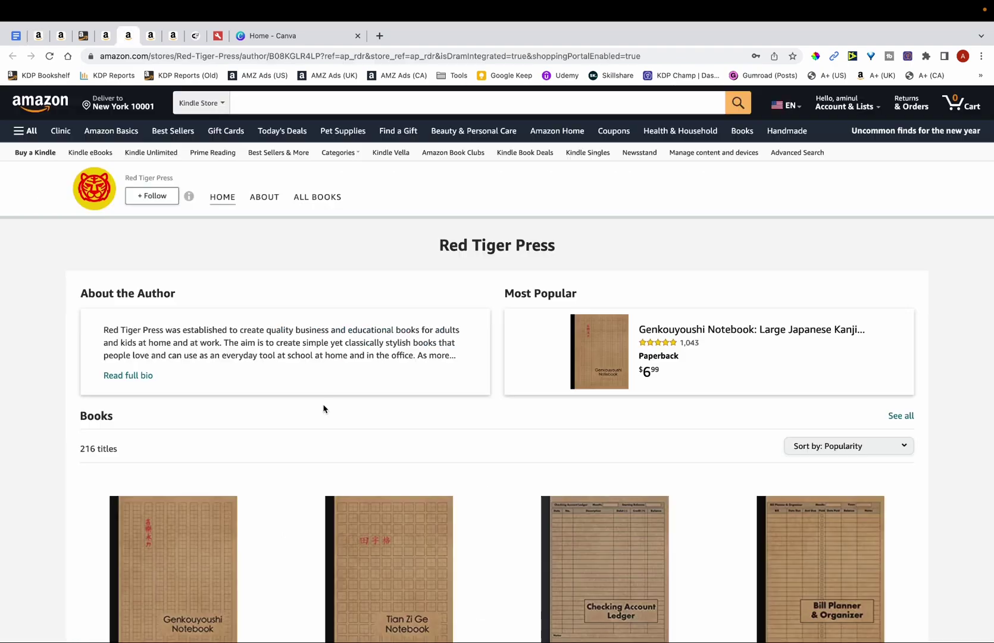
scroll(323, 408, "down", 1)
scroll(323, 409, "down", 3)
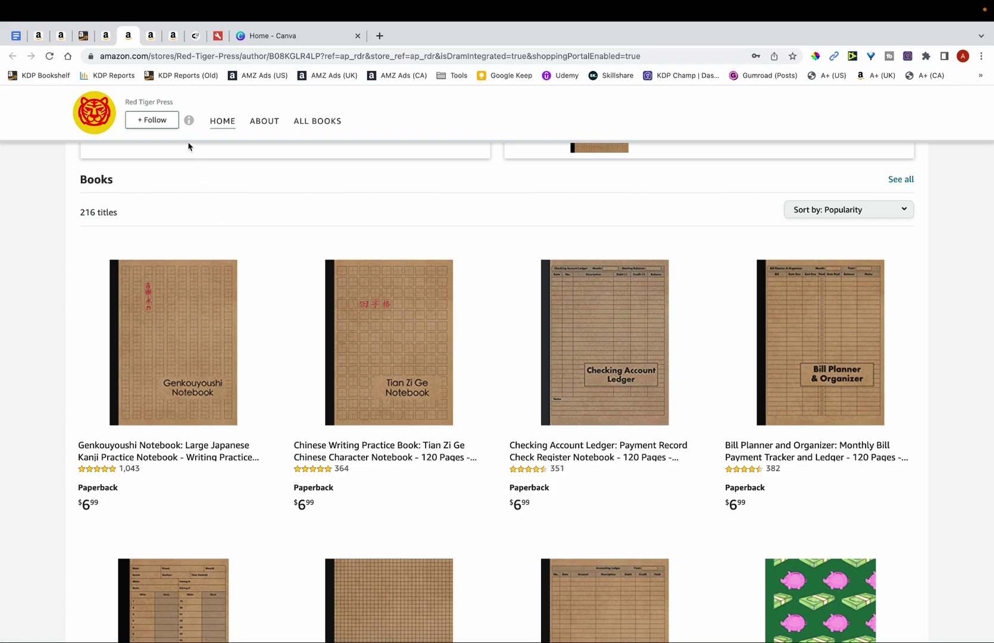
Examine the Genkouyoushi Notebook listing's title, 30-day sales rank history and best sellers rank in the product details.
left_click(150, 36)
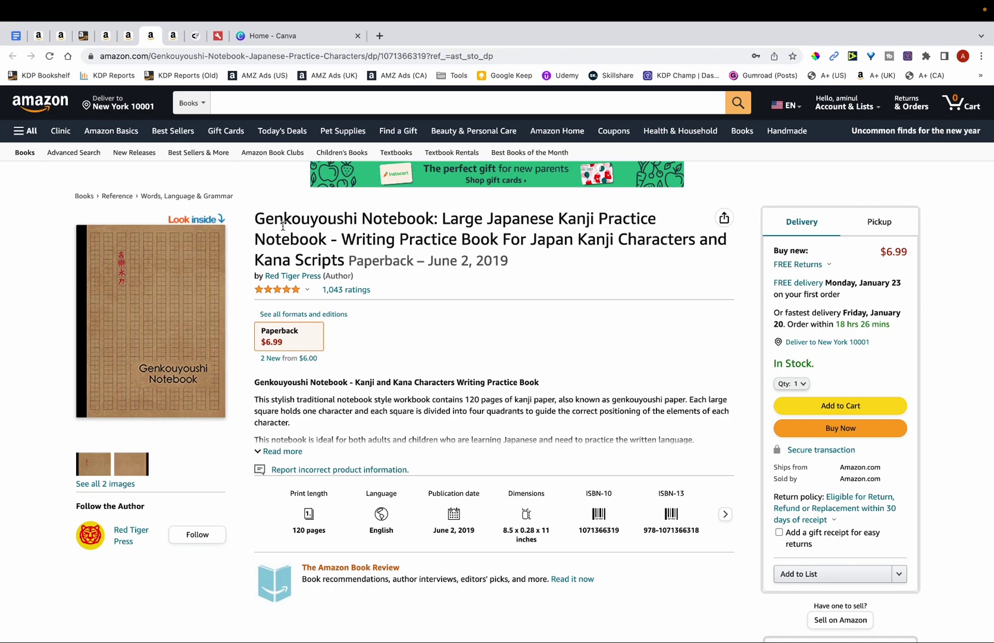
left_click_drag(487, 220, 594, 221)
scroll(515, 343, "down", 10)
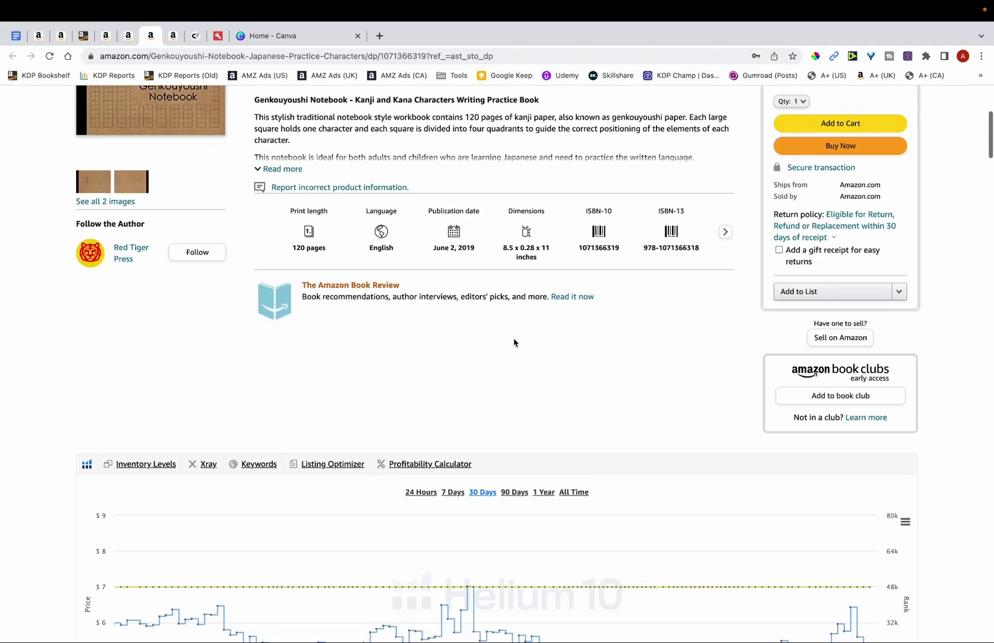
scroll(515, 342, "down", 2)
mouse_move(571, 338)
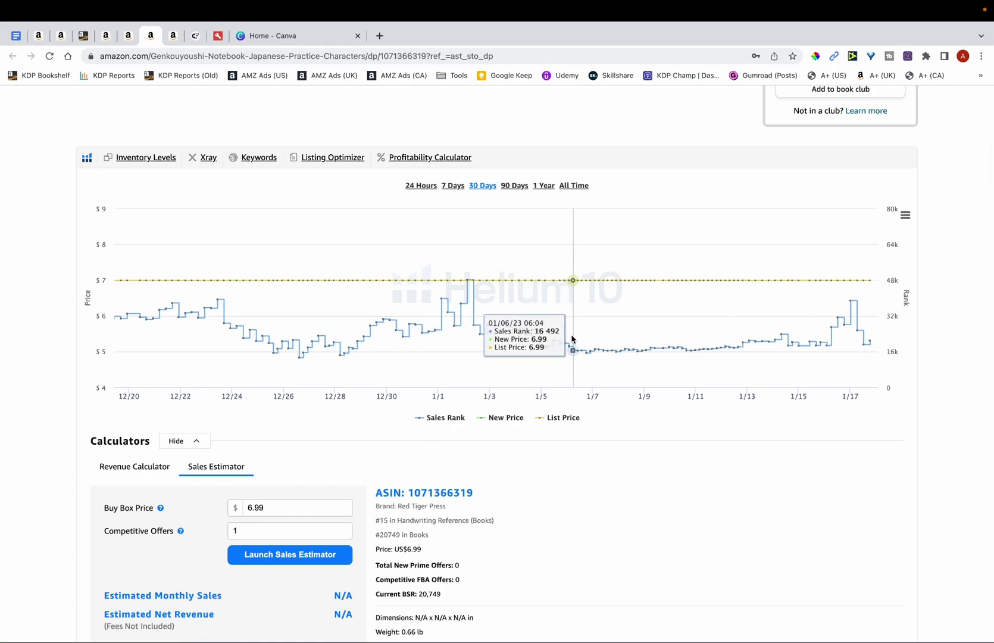
scroll(571, 338, "down", 20)
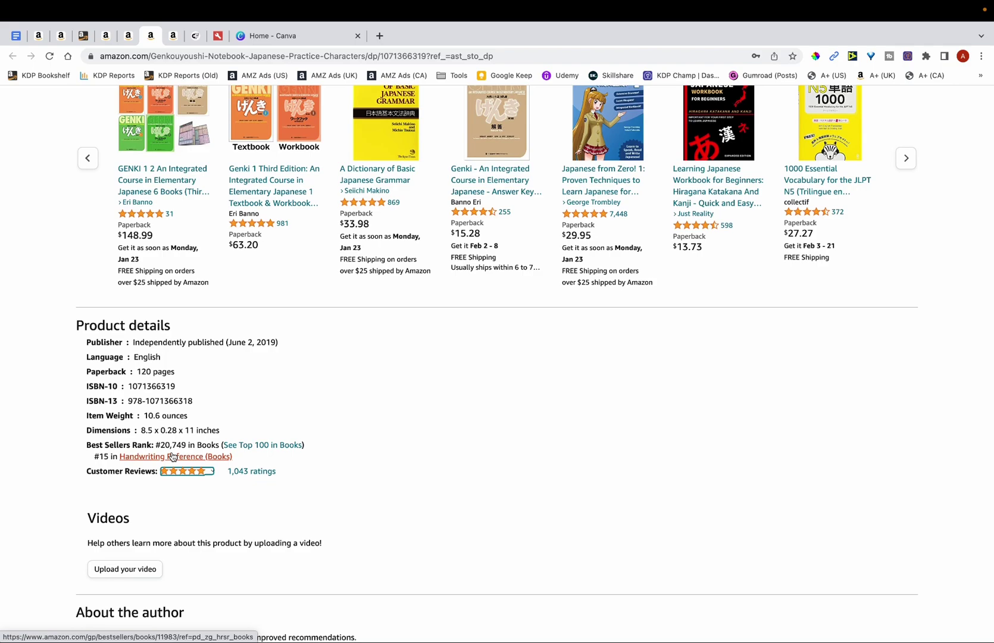
Check the Tian Zi Ge notebook's sales rank history and product details, and bring up the tip tracker search results.
left_click(173, 37)
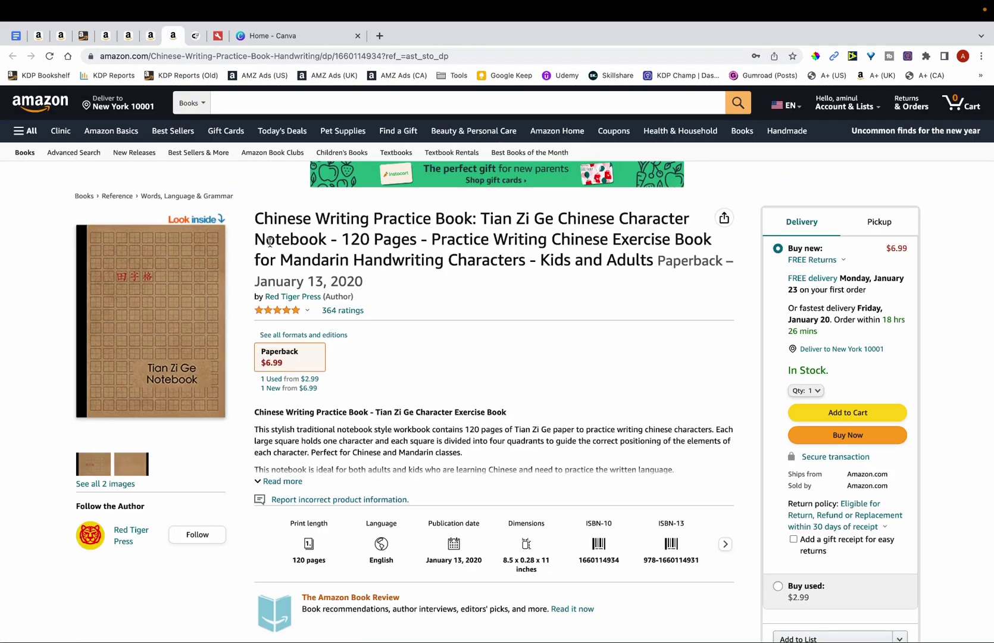
scroll(269, 240, "down", 9)
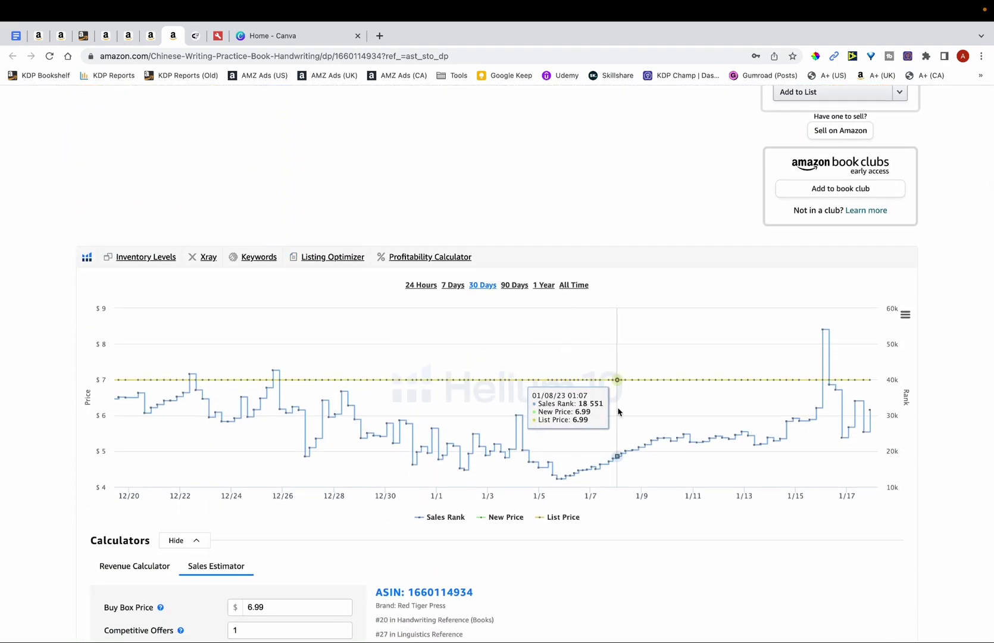
scroll(522, 364, "down", 15)
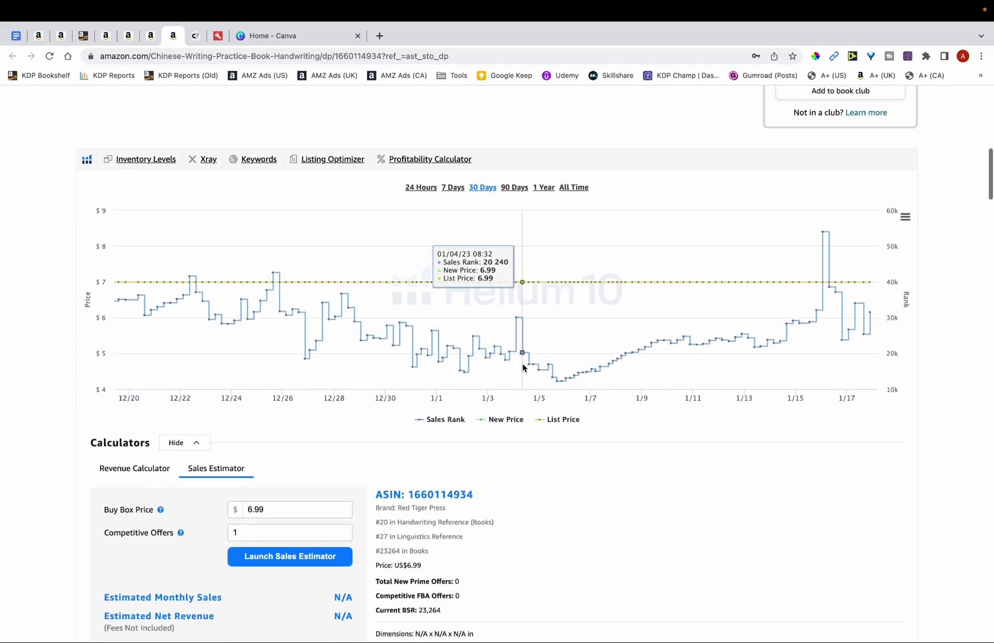
scroll(522, 365, "down", 5)
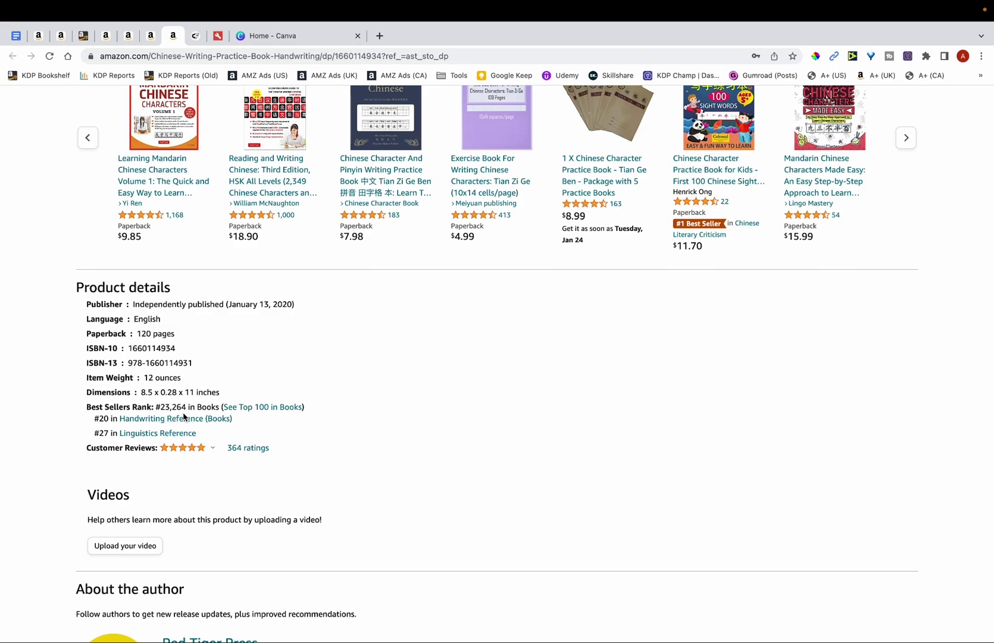
key("super+3")
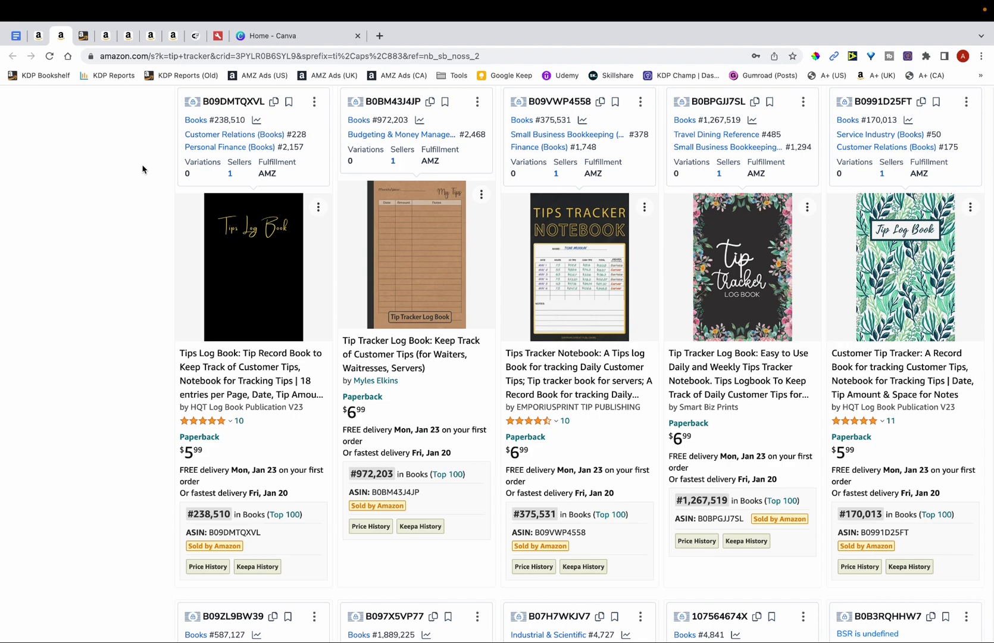
View the Brown Craft Paper page on Creative Fabrica, and open Brown_Craft_Paper_JPGs inside the desktop folder Brown-Craft-Paper-13160807.
left_click(198, 40)
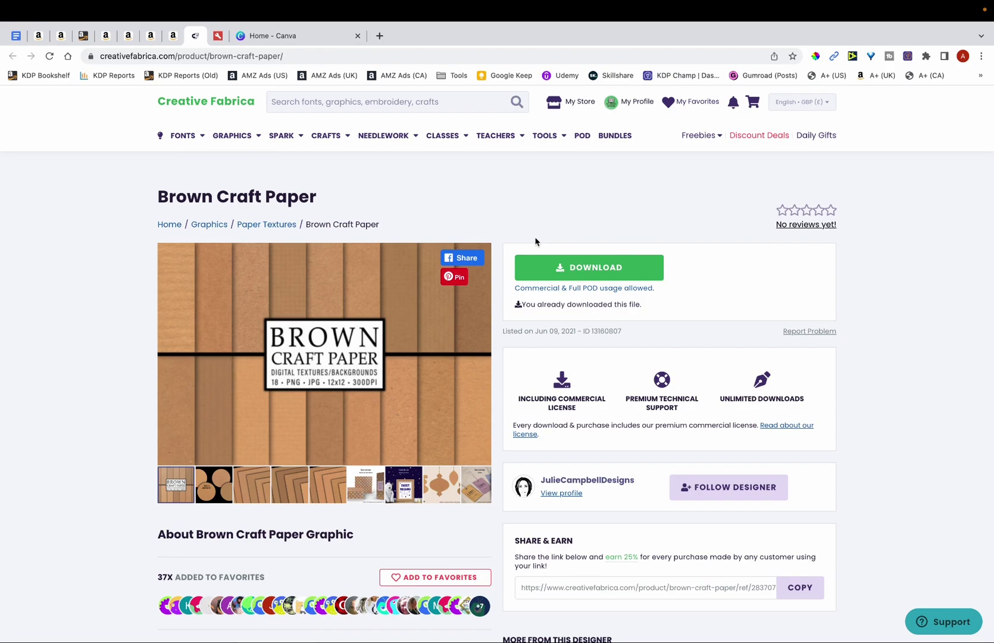
key("ctrl+Left")
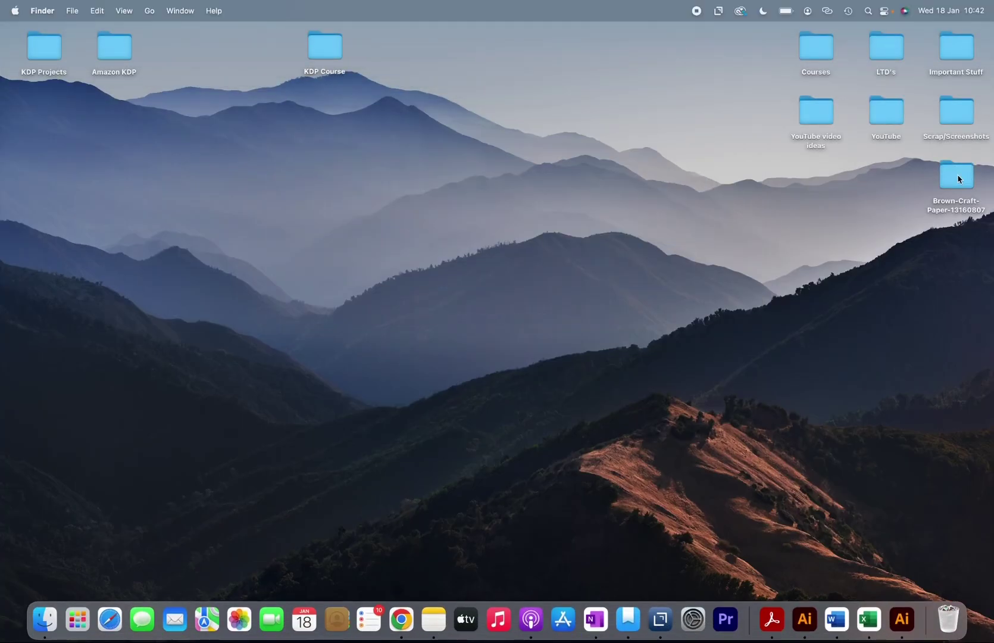
double_click(957, 177)
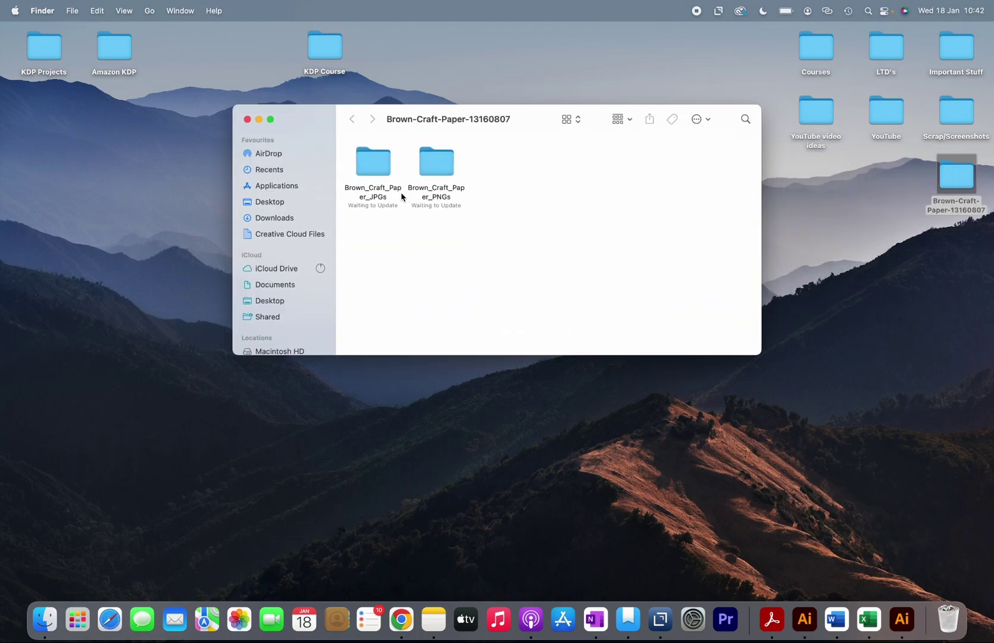
left_click(376, 167)
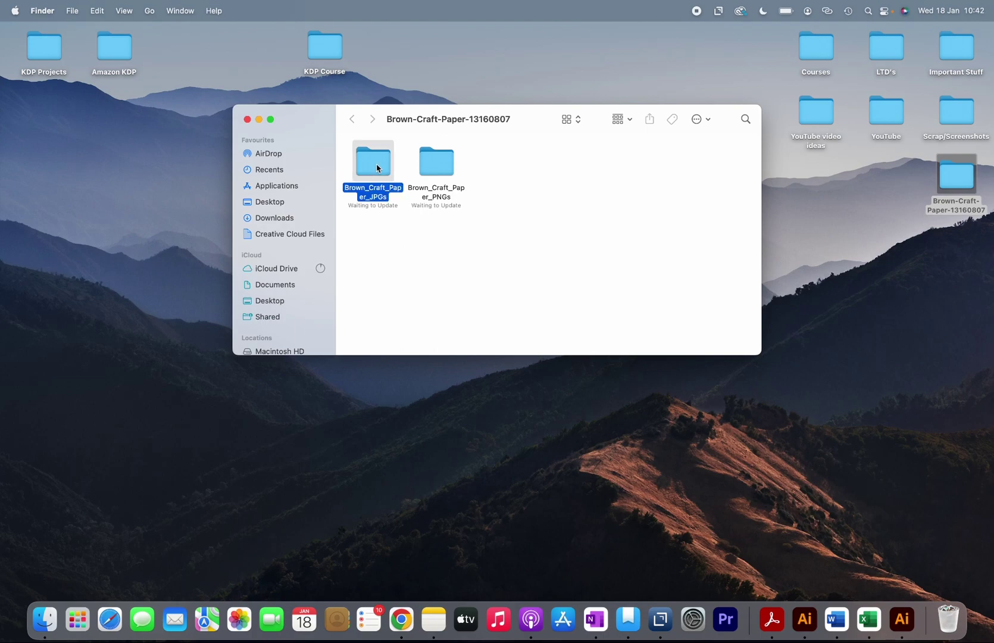
double_click(377, 167)
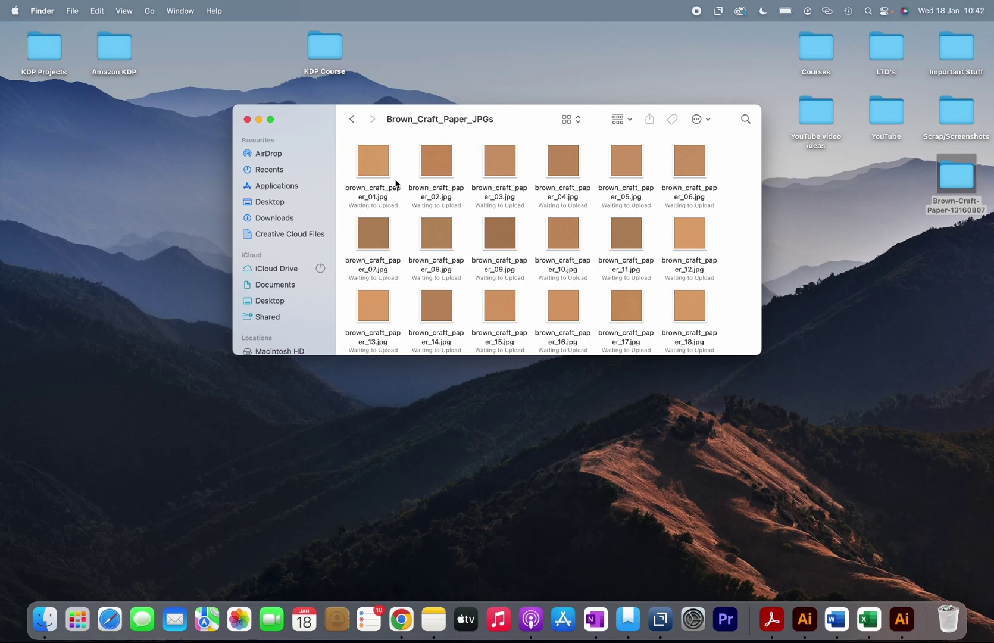
Preview the textures brown_craft_paper_01.jpg and brown_craft_paper_02.jpg, closing each one after viewing it.
double_click(380, 170)
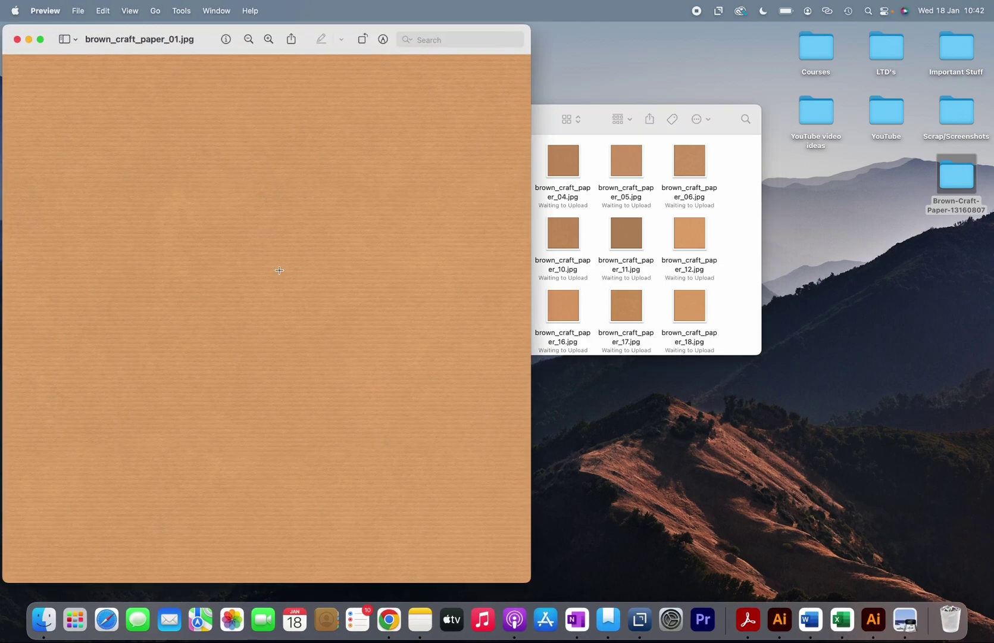
left_click(17, 39)
left_click(451, 166)
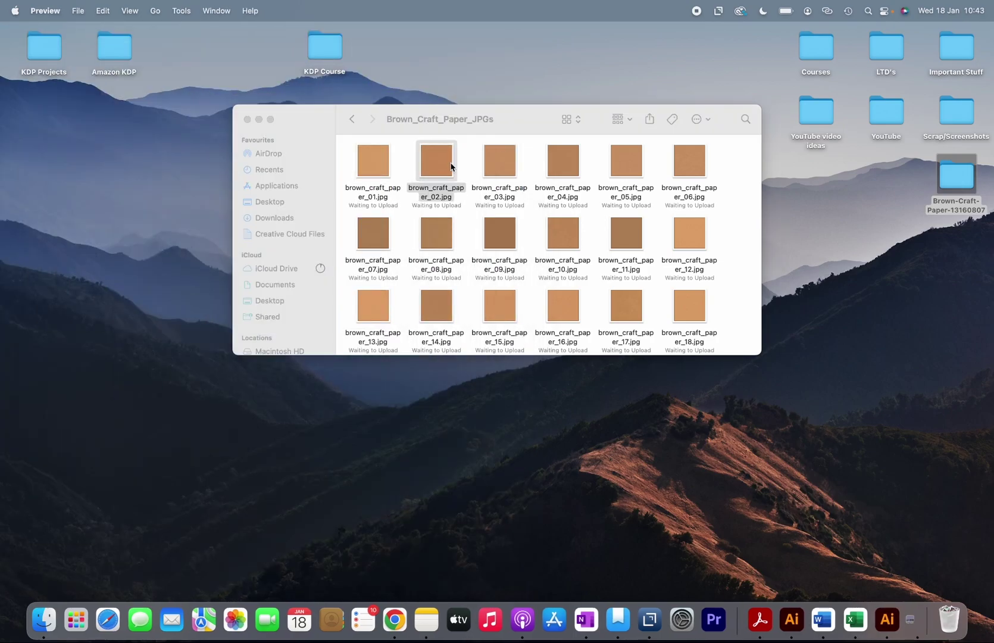
double_click(451, 167)
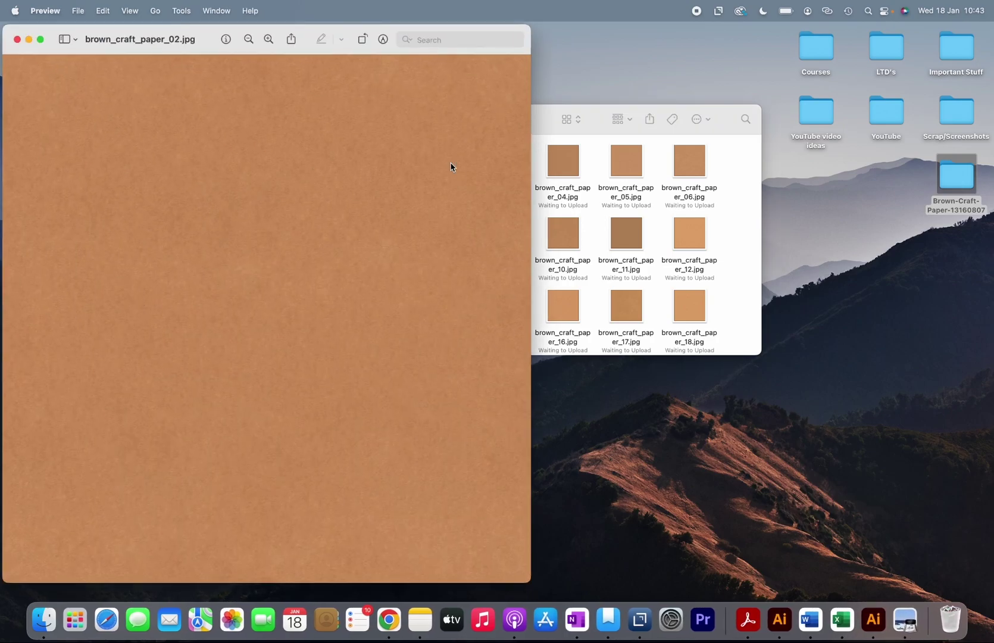
left_click(17, 39)
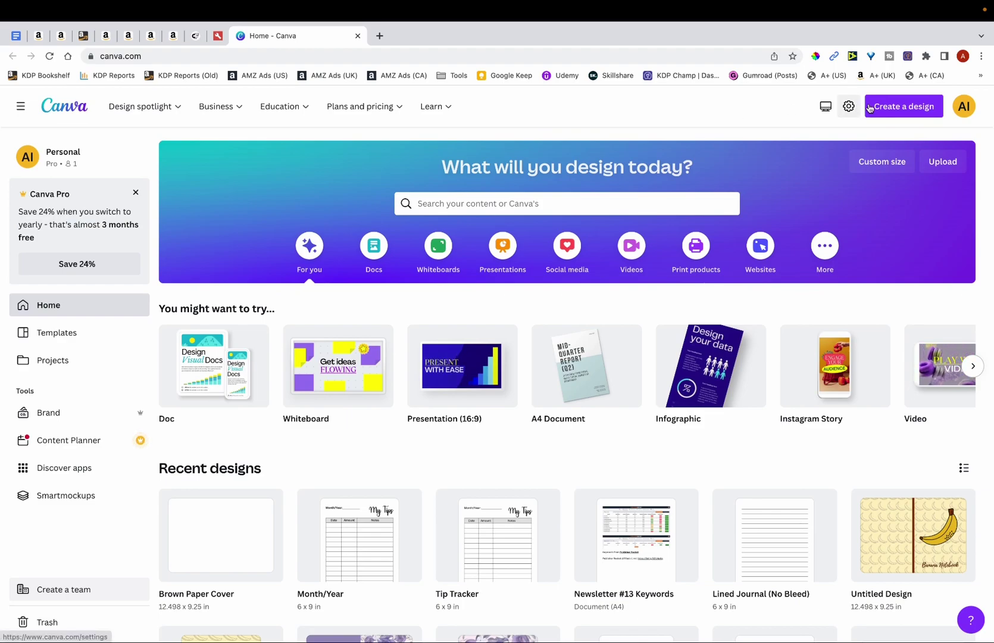
Create a new custom-size design in Canva, 1800 px wide and 2700 px high.
left_click(899, 106)
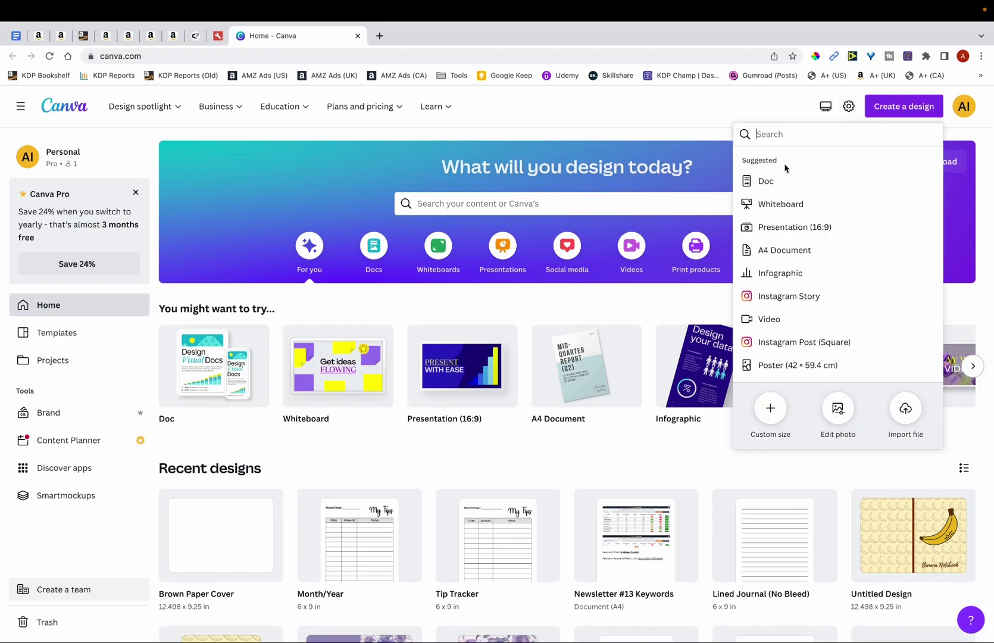
left_click(770, 408)
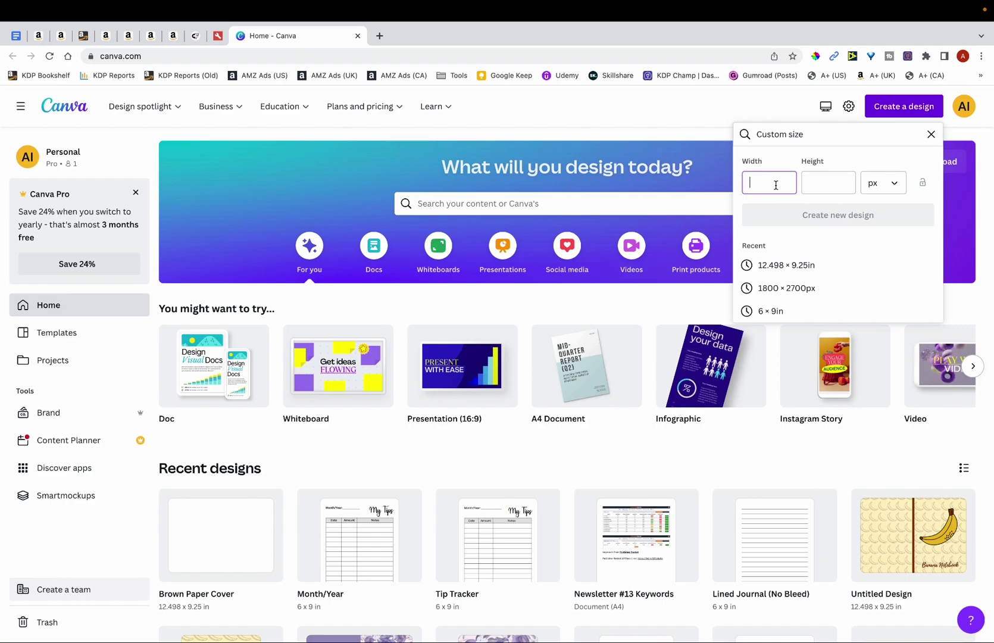
type("18")
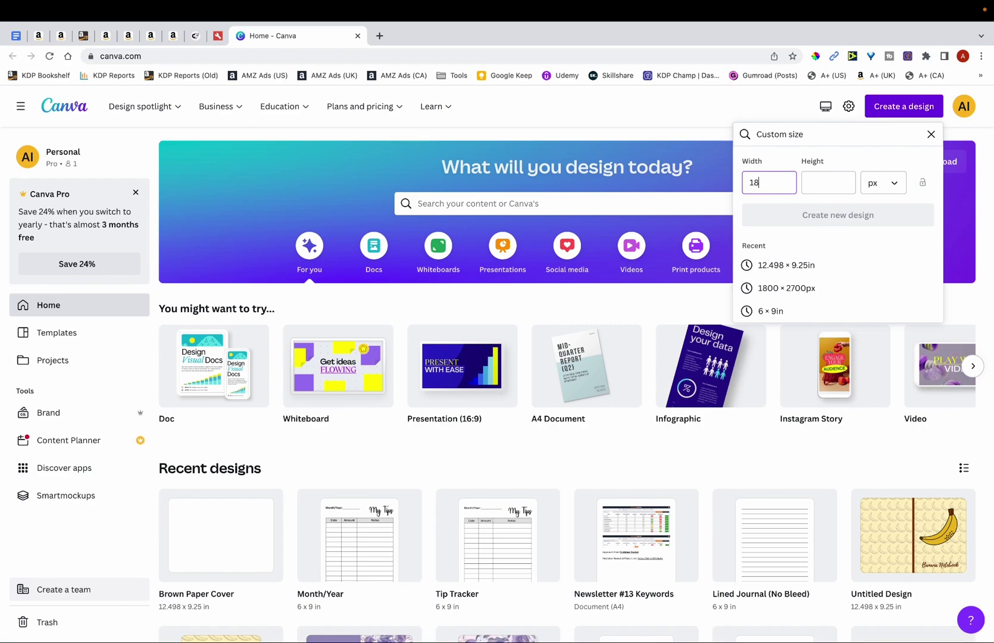
type("00")
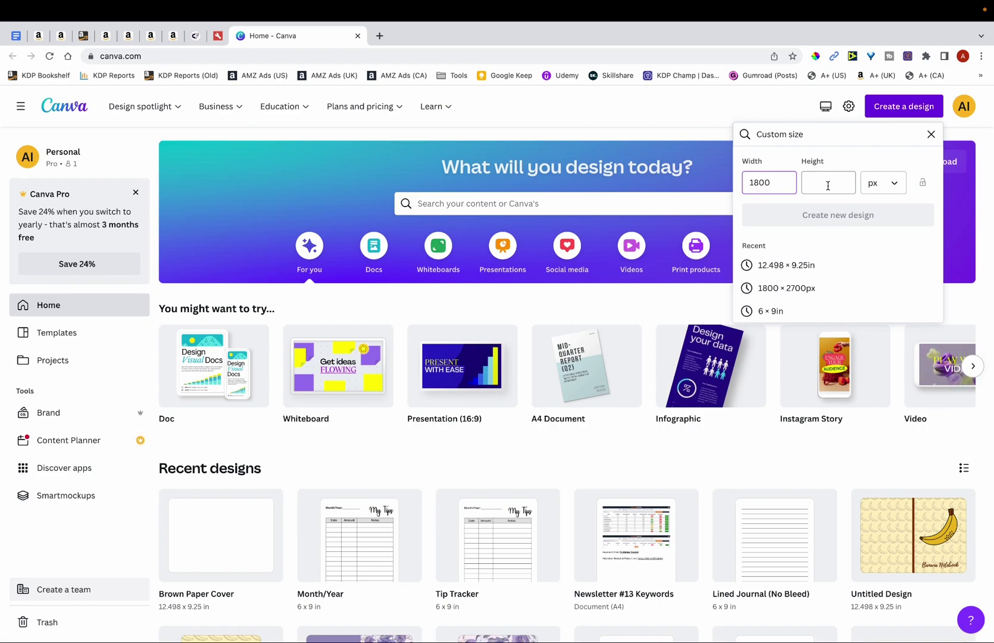
left_click(828, 186)
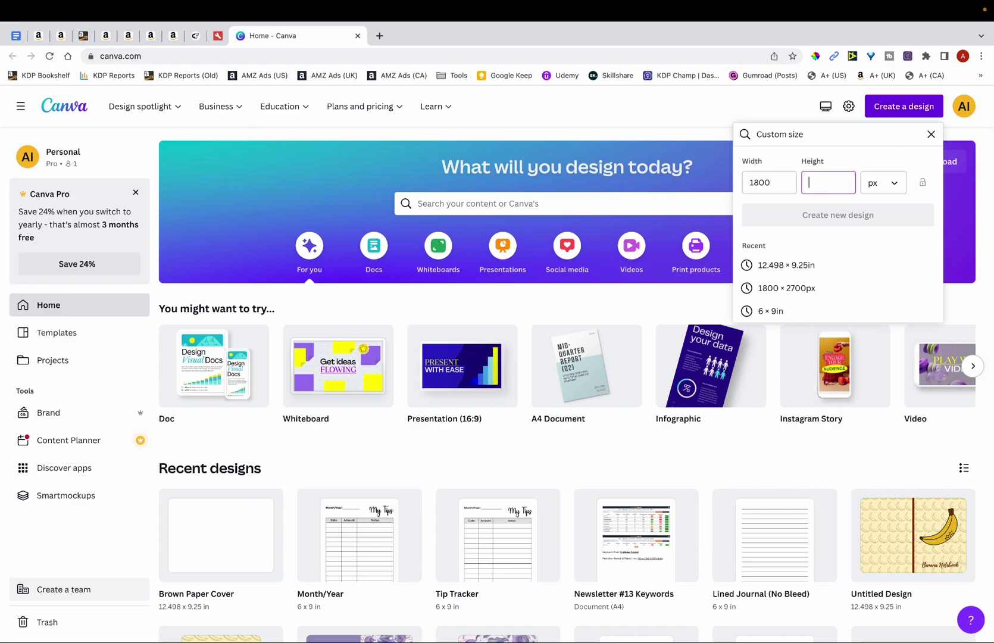
type("2700")
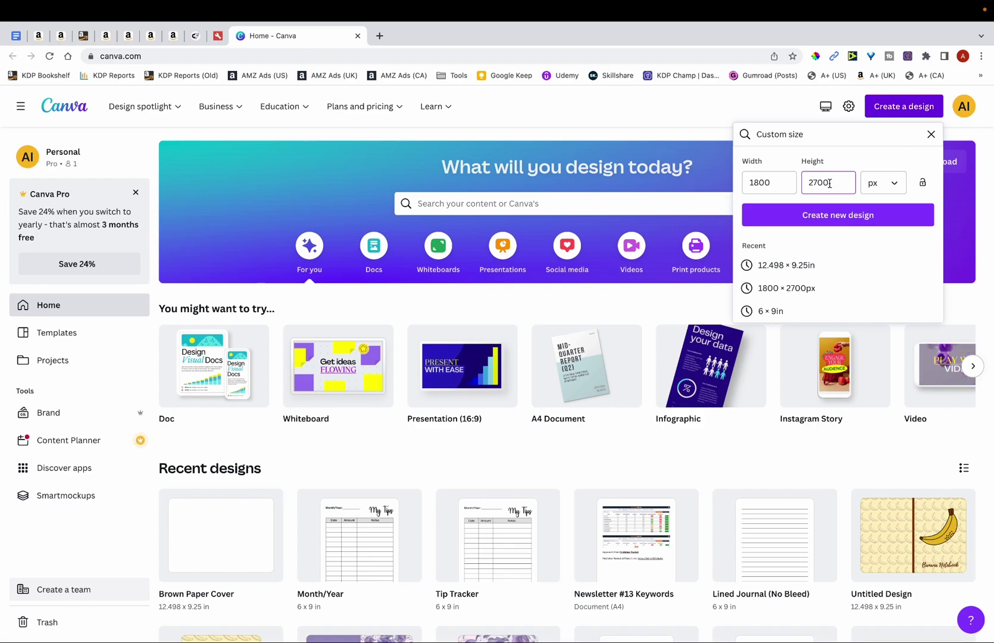
left_click(843, 216)
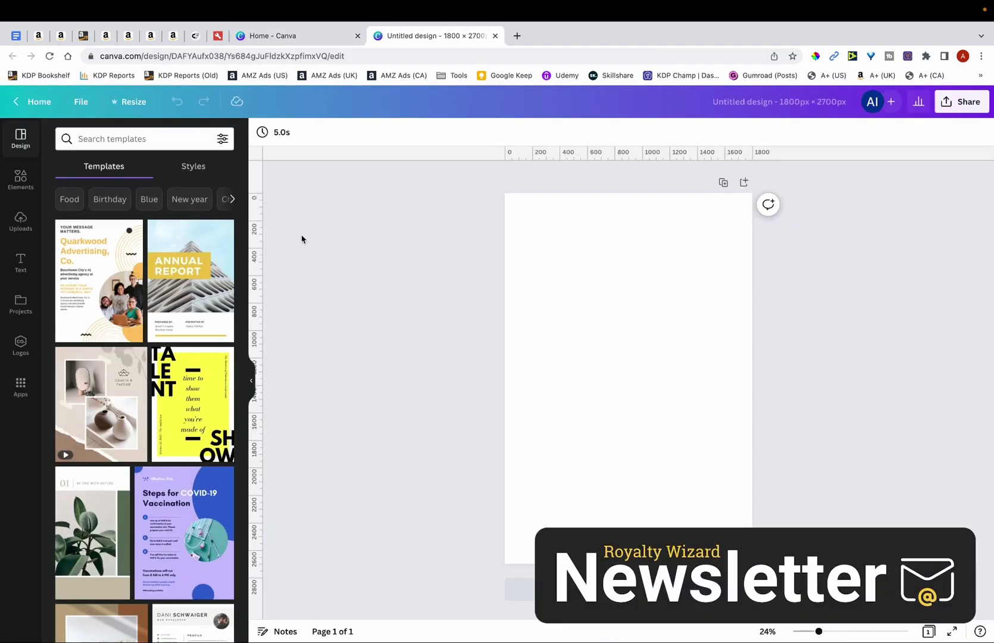
Upload brown_craft_paper_03.jpg from the desktop's Brown-Craft-Paper-13160807 folder, subfolder Brown_Craft_Paper_JPGs.
left_click(21, 224)
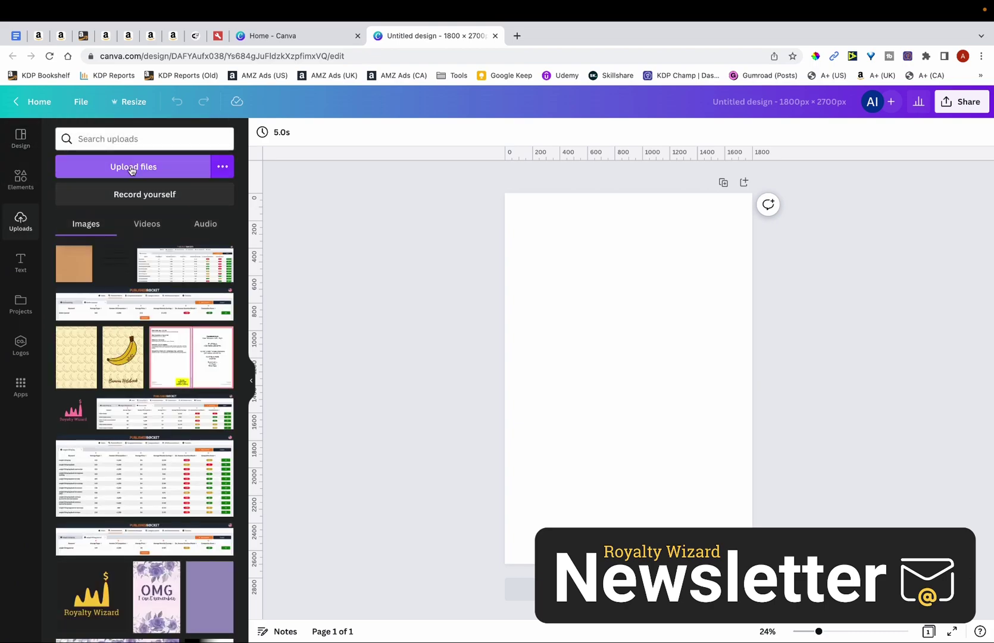
left_click(132, 167)
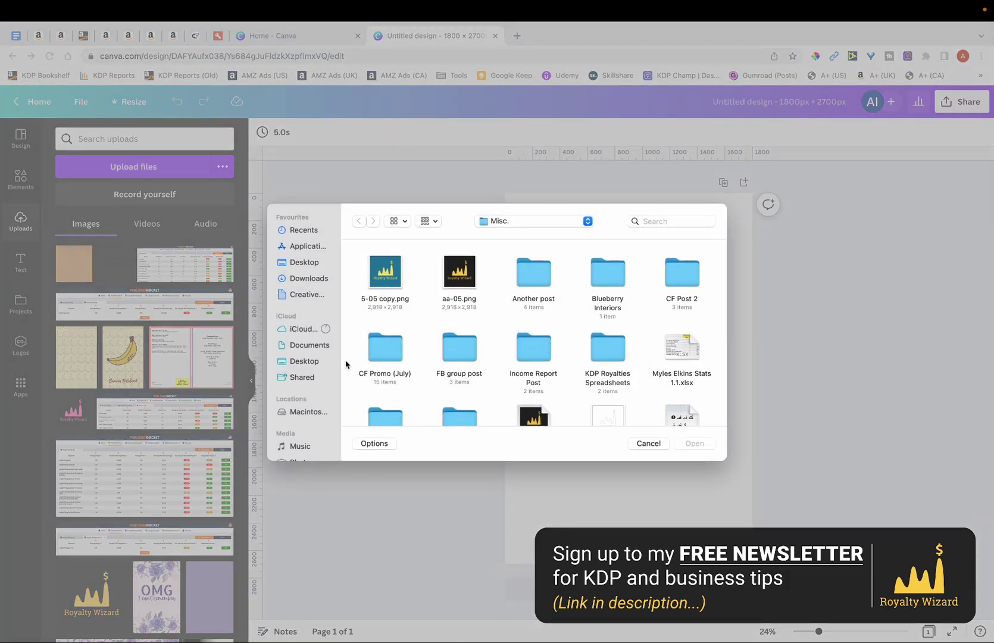
left_click(304, 362)
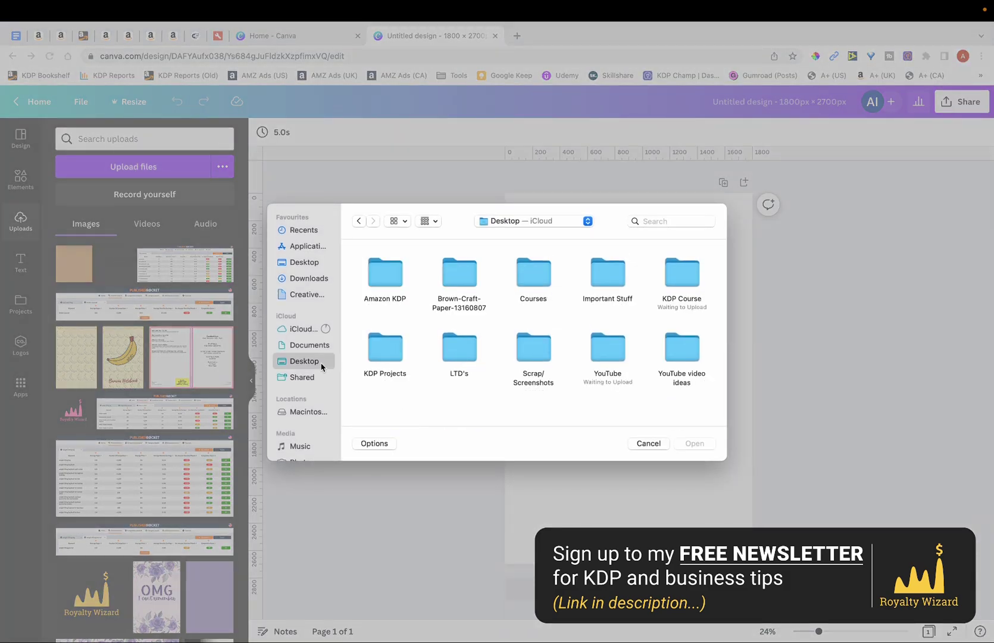
double_click(463, 269)
double_click(371, 272)
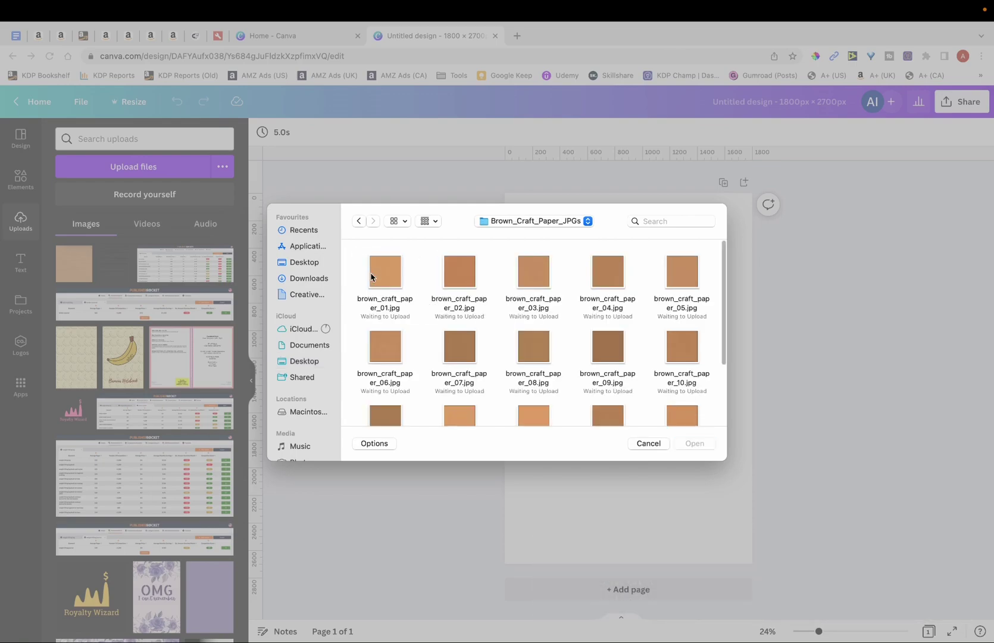
left_click(524, 283)
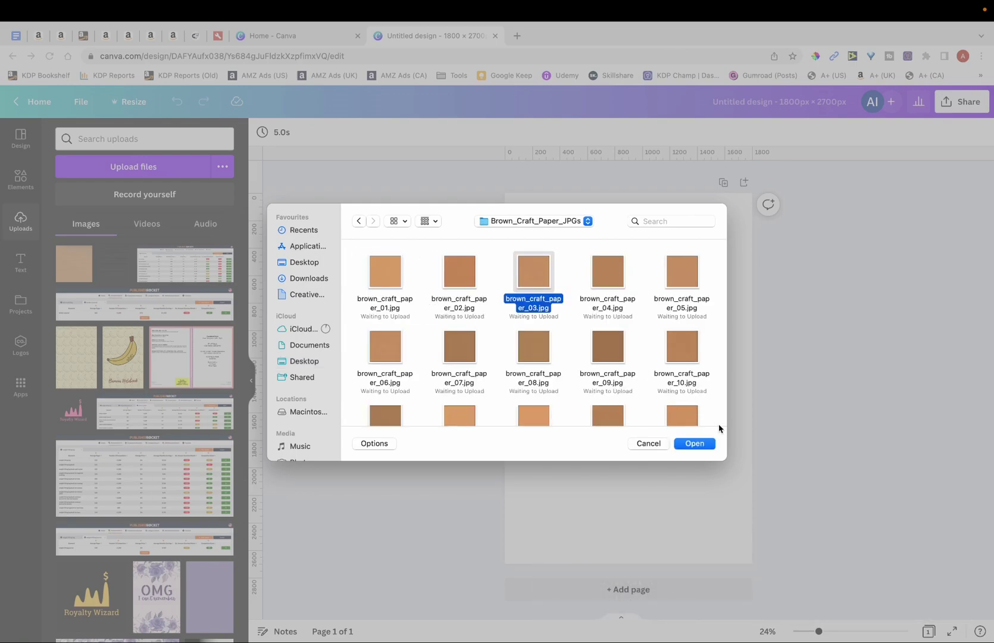
left_click(696, 446)
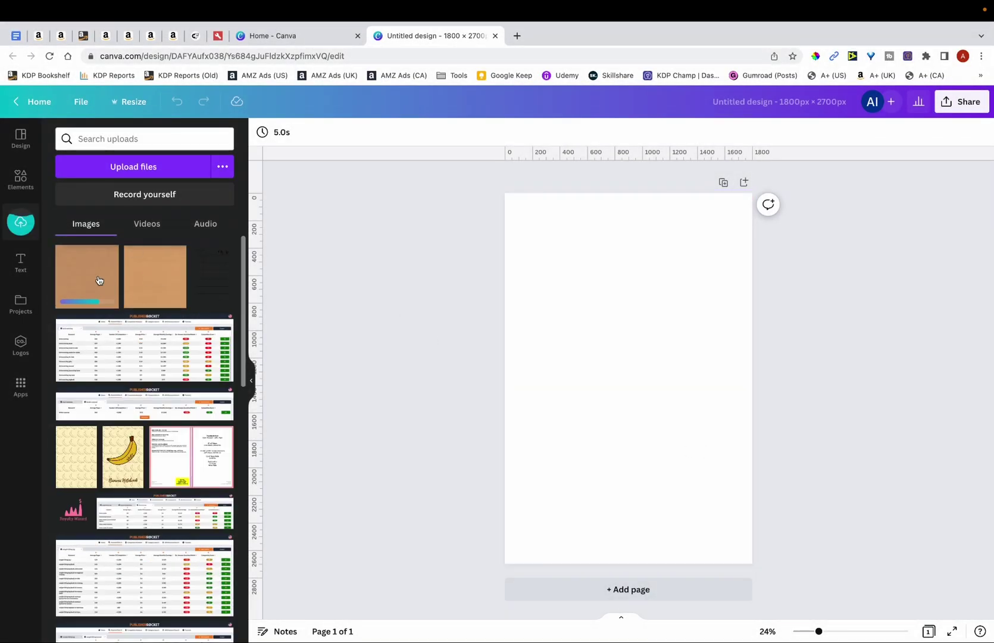
Place the newly uploaded craft paper texture on the page and enlarge it to cover the whole page.
left_click_drag(98, 280, 550, 236)
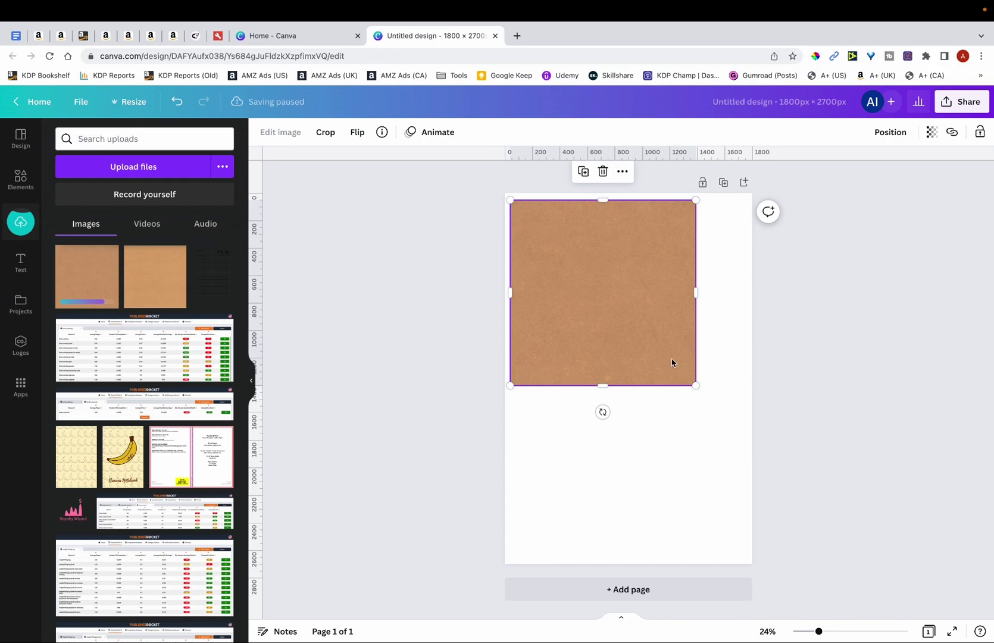
left_click_drag(696, 385, 878, 567)
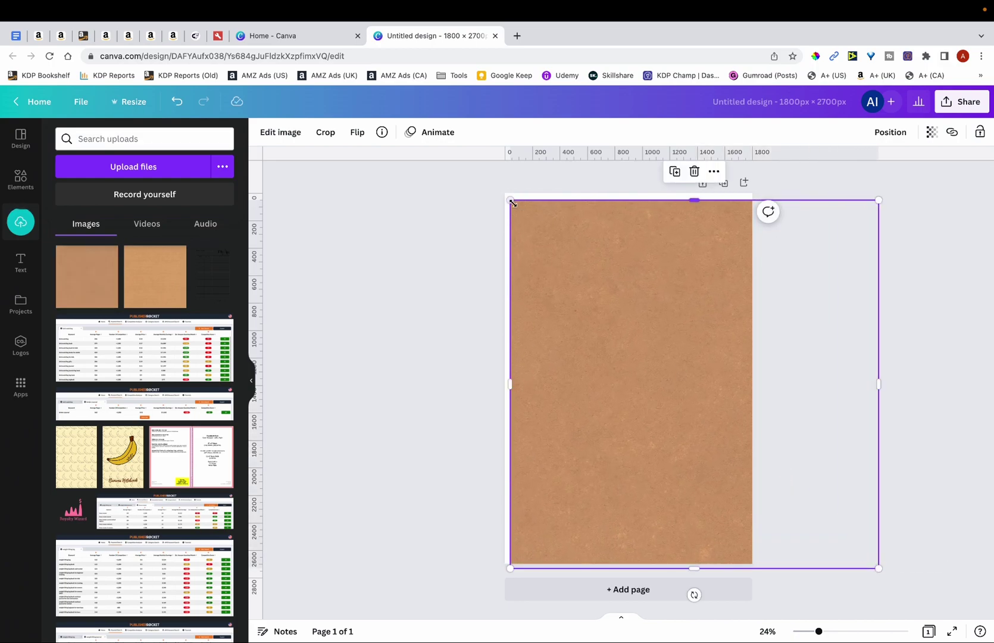
left_click_drag(511, 201, 494, 189)
left_click(903, 377)
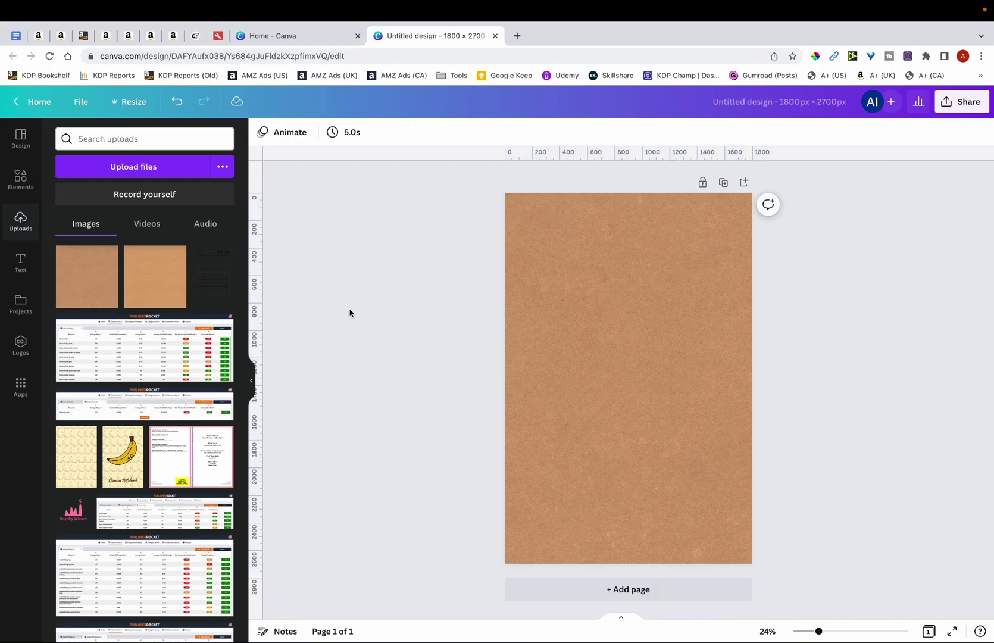
Open the 6 x 9 in Month/Year design from the recent designs on the Canva home page.
left_click(306, 39)
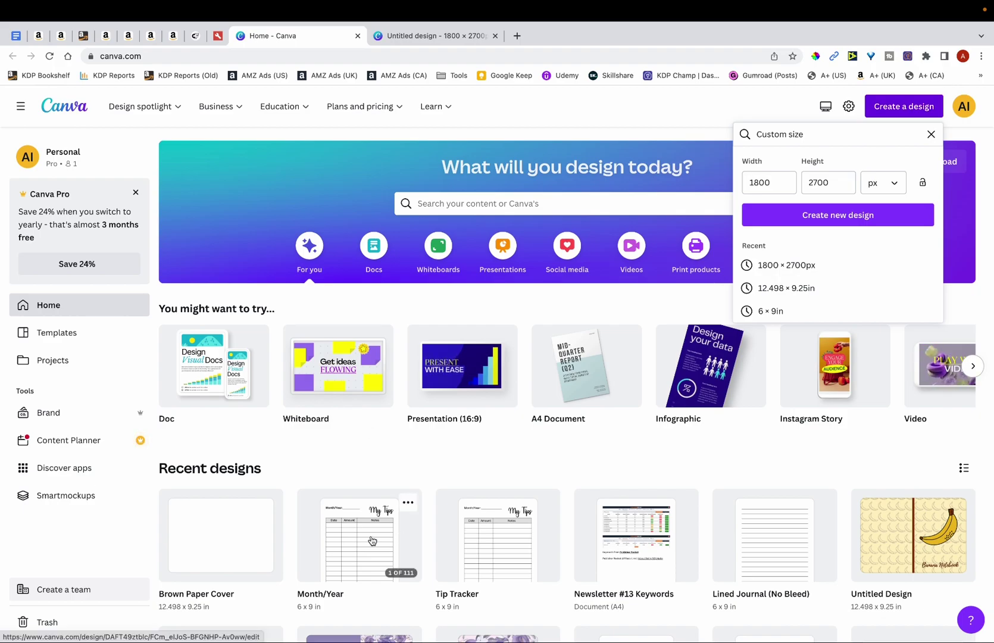
scroll(370, 539, "up", 2)
scroll(371, 540, "up", 3)
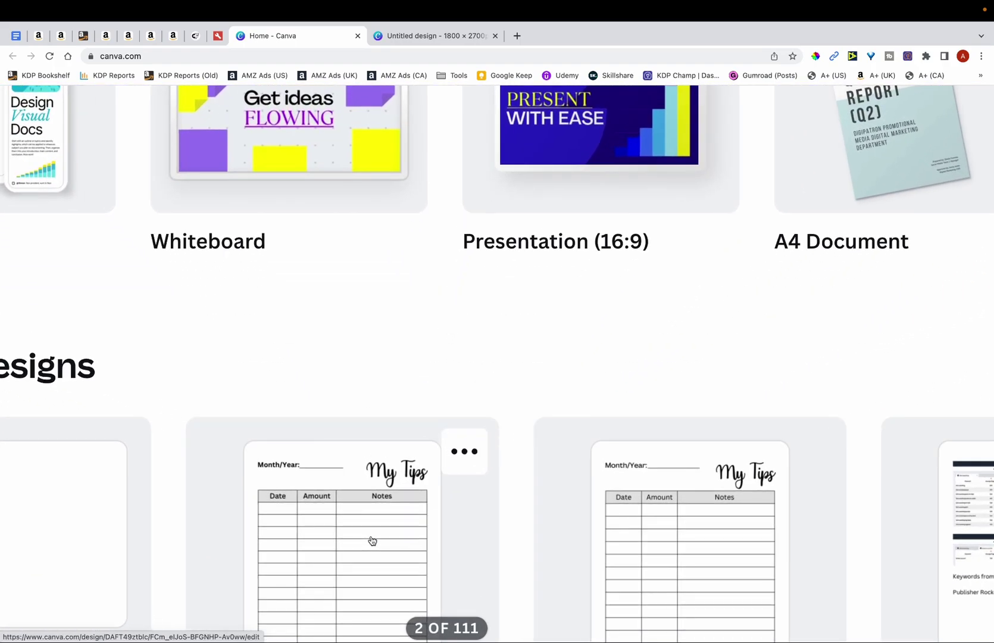
scroll(372, 540, "up", 2)
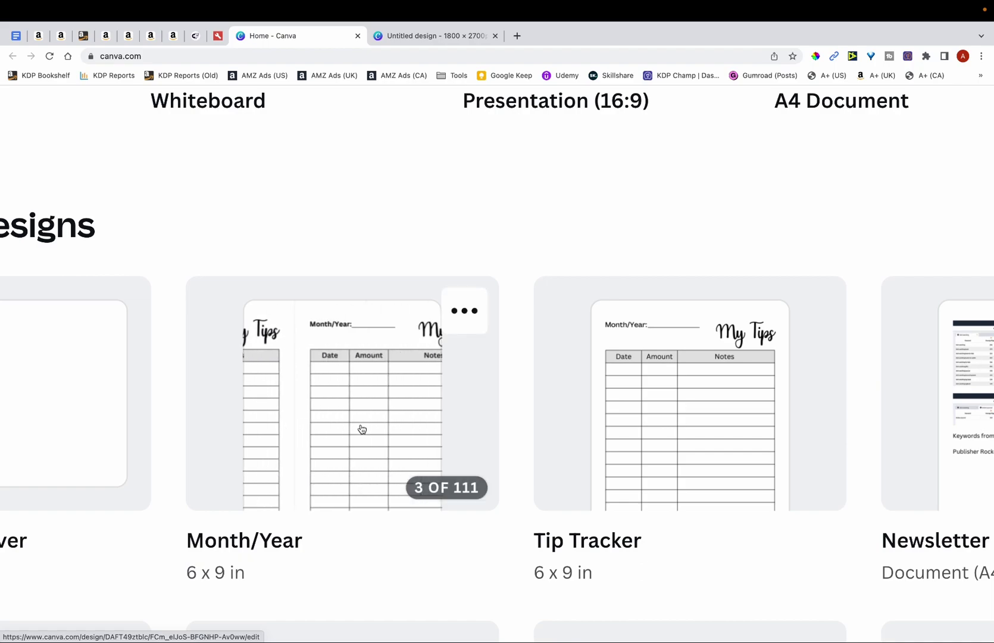
scroll(362, 428, "down", 5)
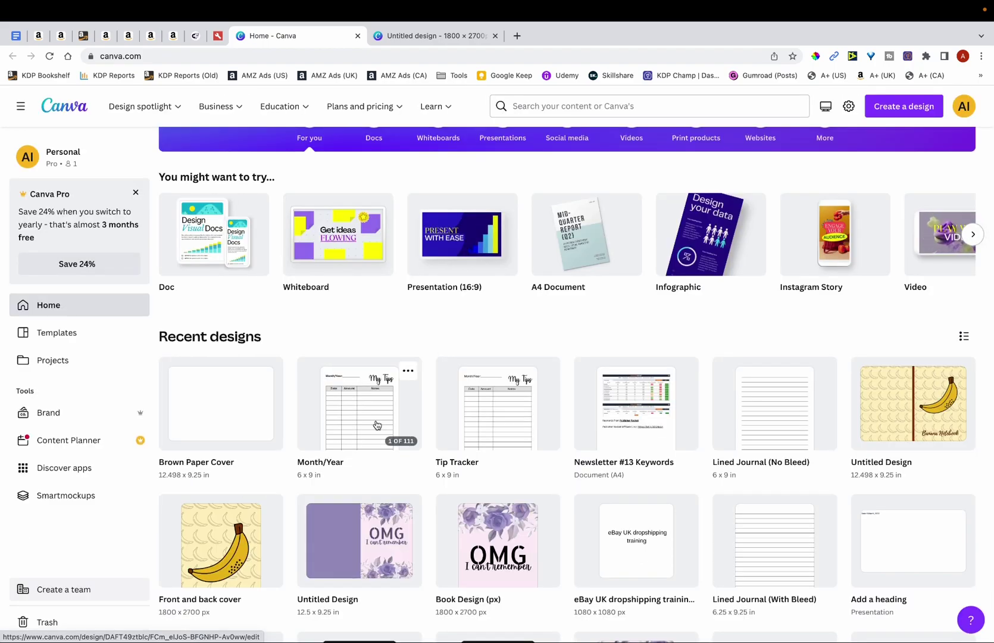
left_click(375, 424)
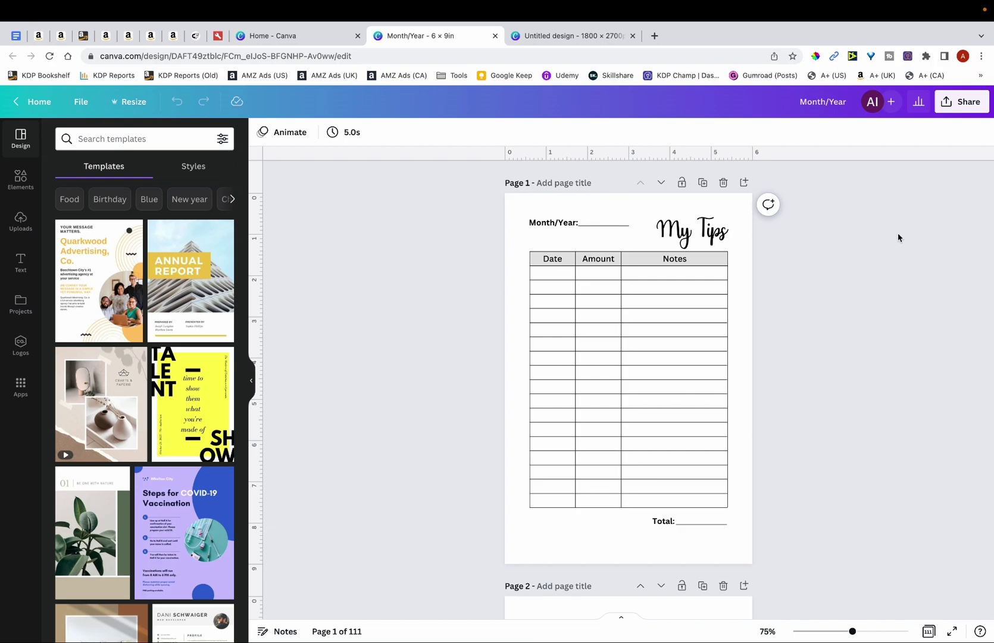
Download all 111 pages of the Month/Year design as PNG with a transparent background, and close that design.
left_click(954, 104)
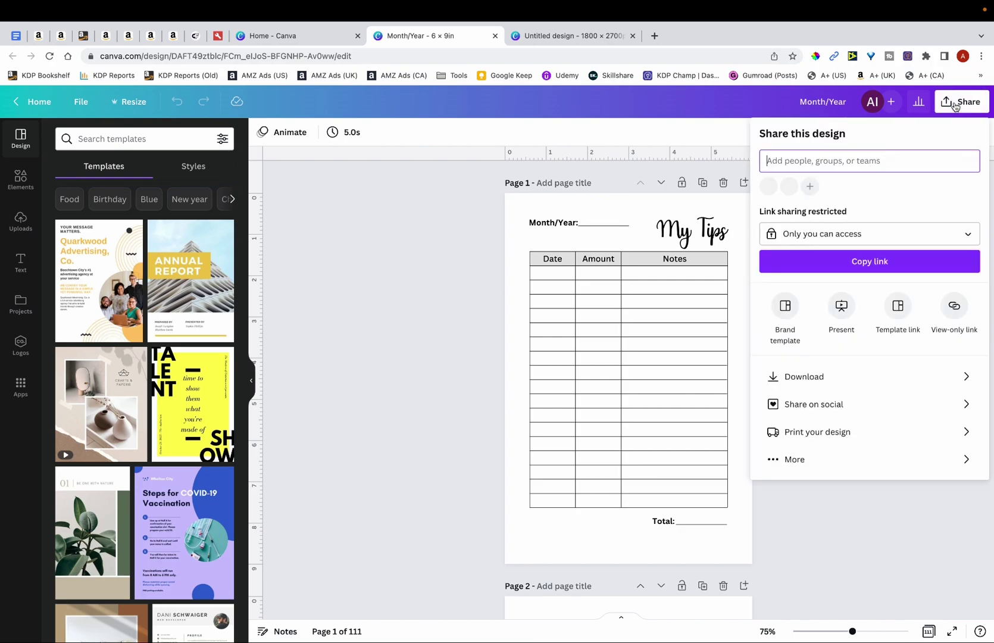
left_click(829, 376)
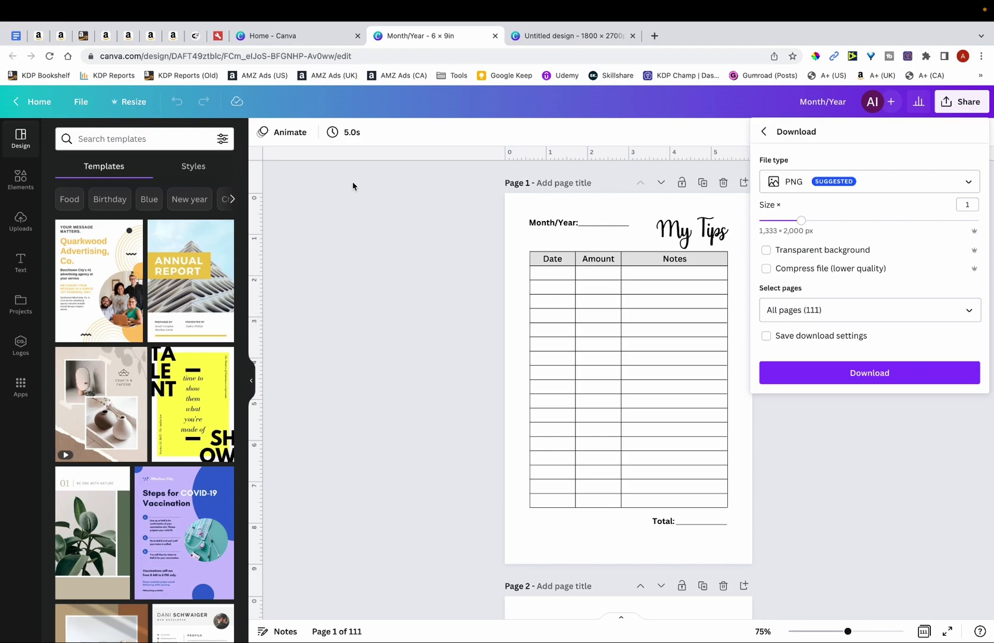
left_click(218, 36)
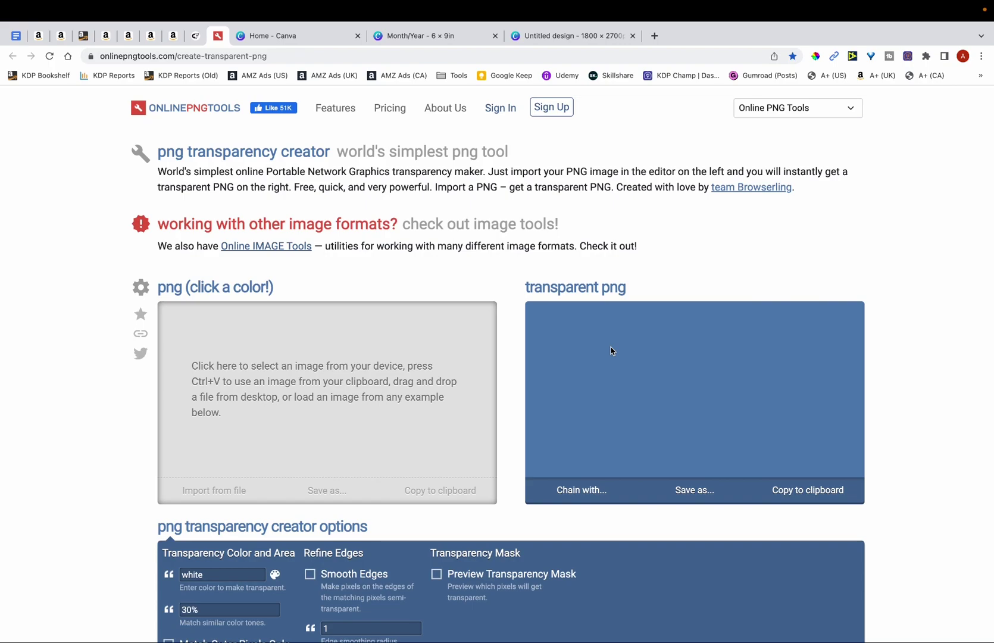
left_click(403, 38)
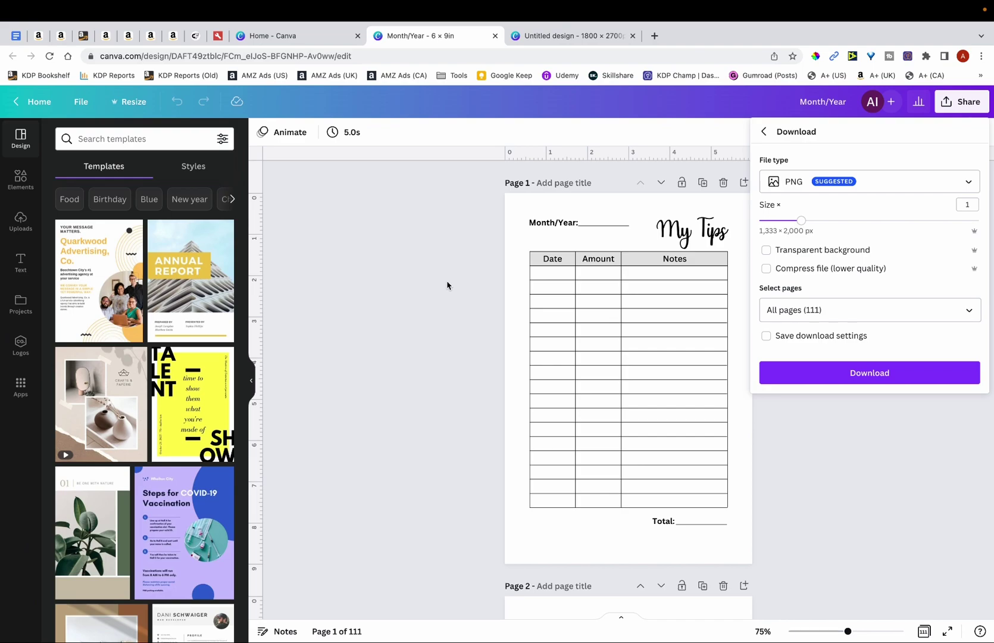
left_click(770, 253)
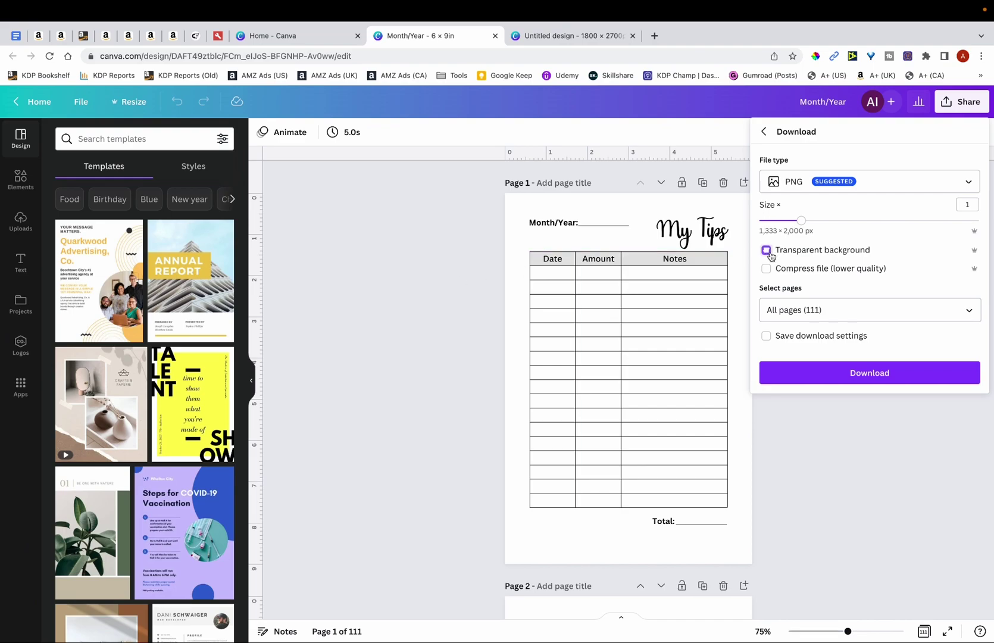
left_click(869, 373)
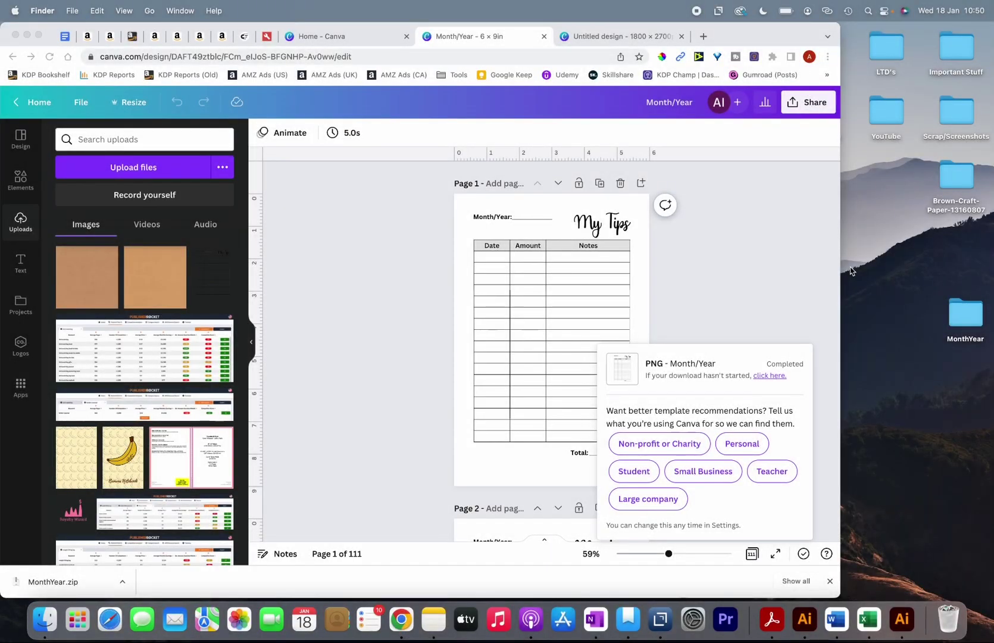
left_click(38, 34)
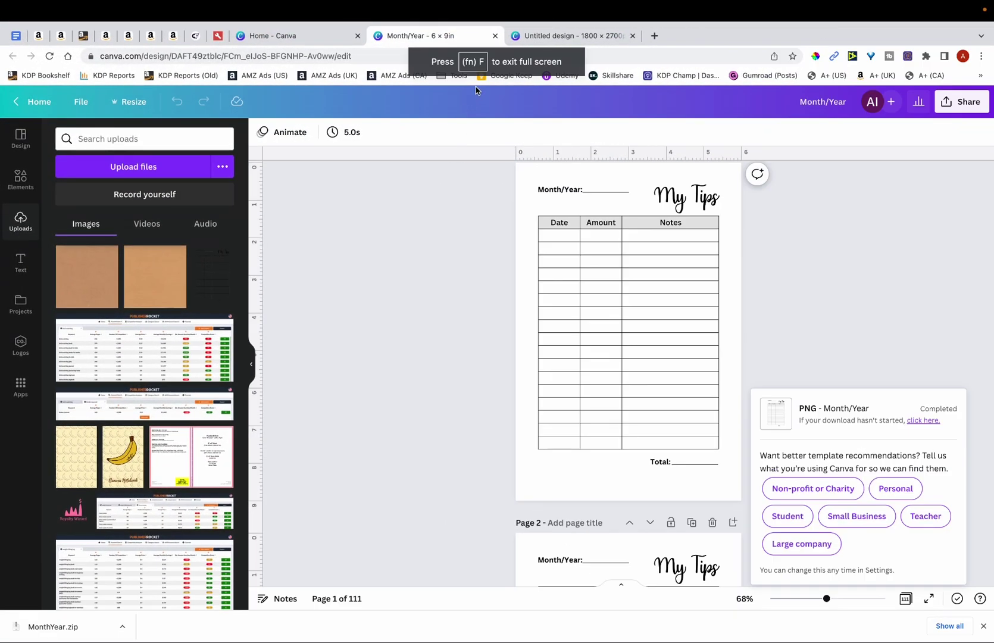
left_click(494, 37)
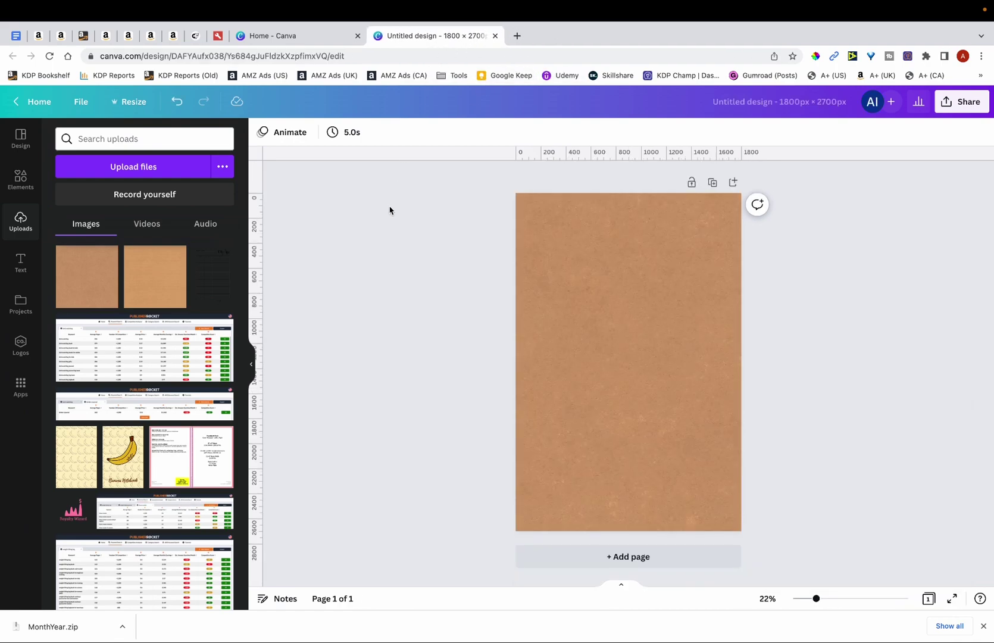
Upload 1.png from the MonthYear folder and place it over the brown paper at full page width, slightly below the page's upper edge.
left_click(171, 176)
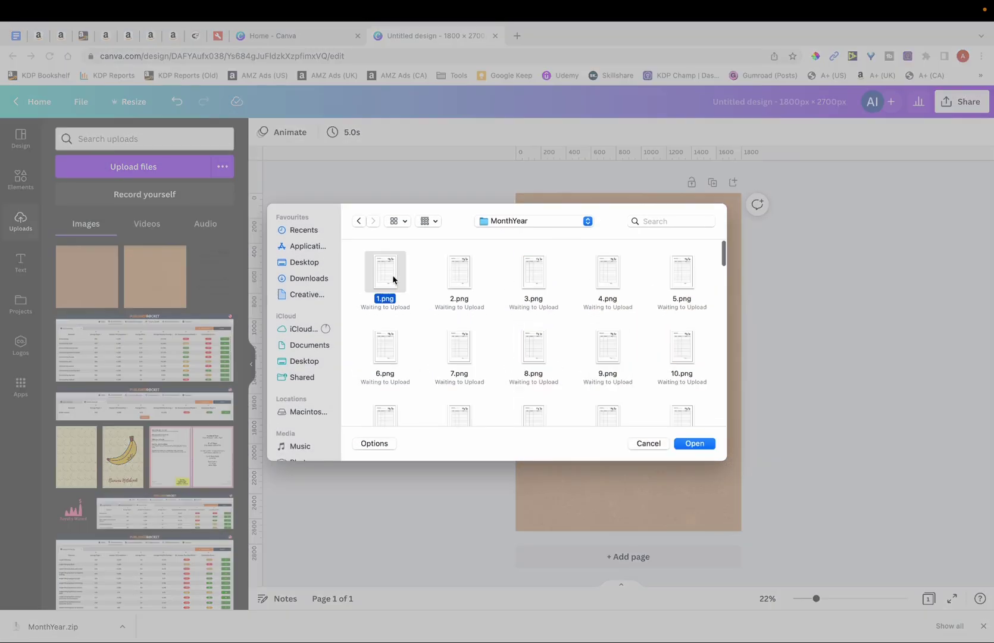
left_click(694, 443)
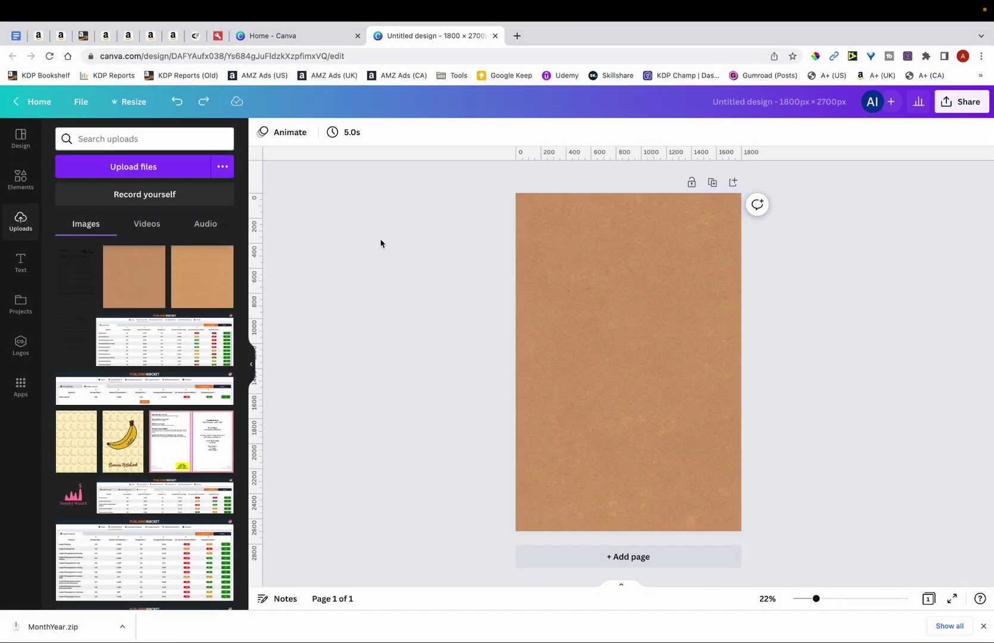
left_click(87, 280)
left_click_drag(686, 317, 659, 271)
left_click_drag(683, 442, 742, 531)
left_click_drag(690, 404, 692, 407)
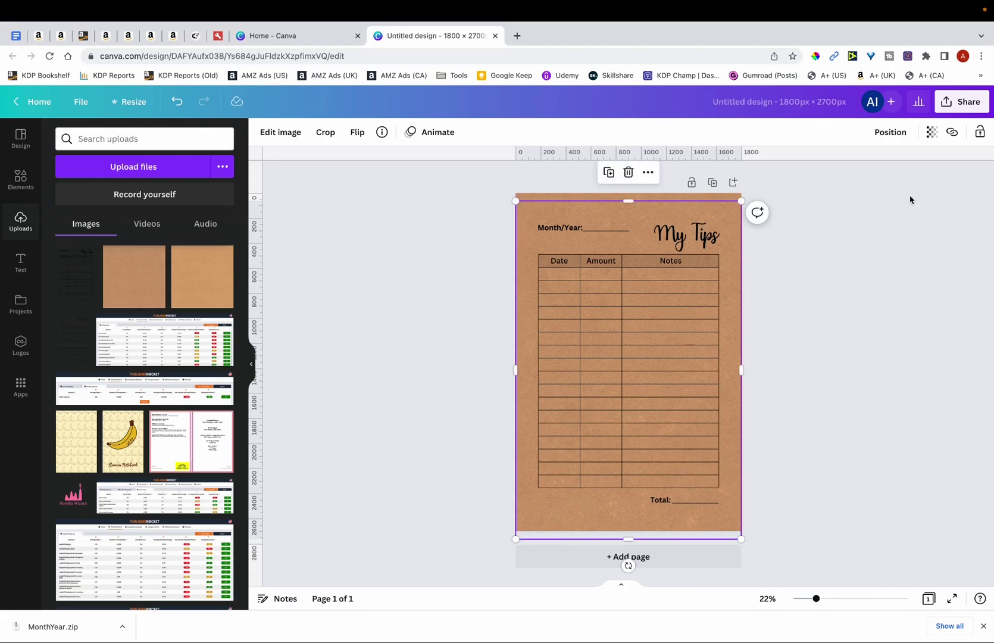
Set the transparency of the My Tips table image to 50.
left_click(932, 131)
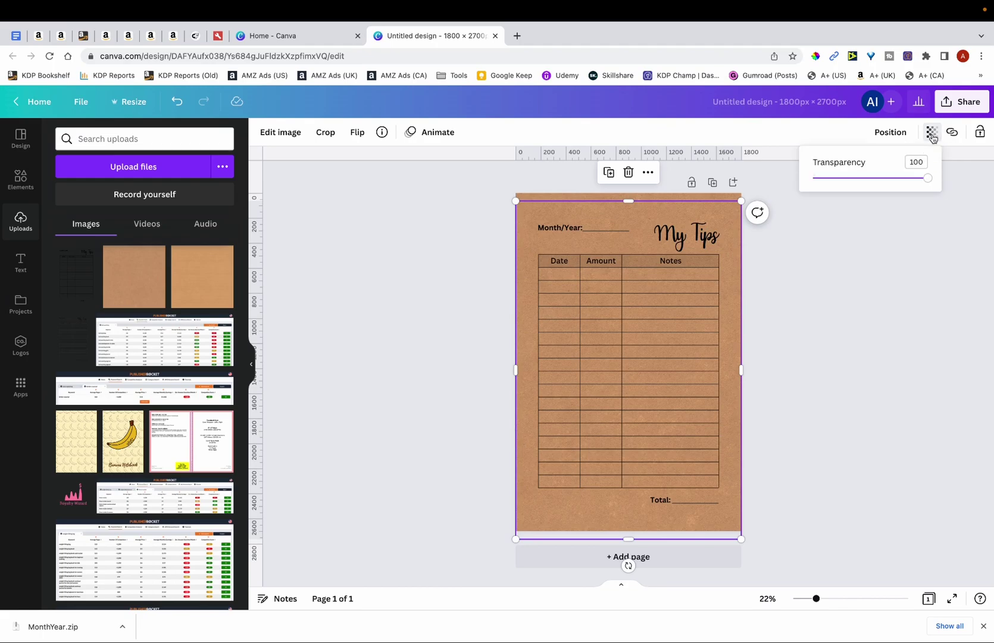
left_click(911, 161)
type("50")
key("Return")
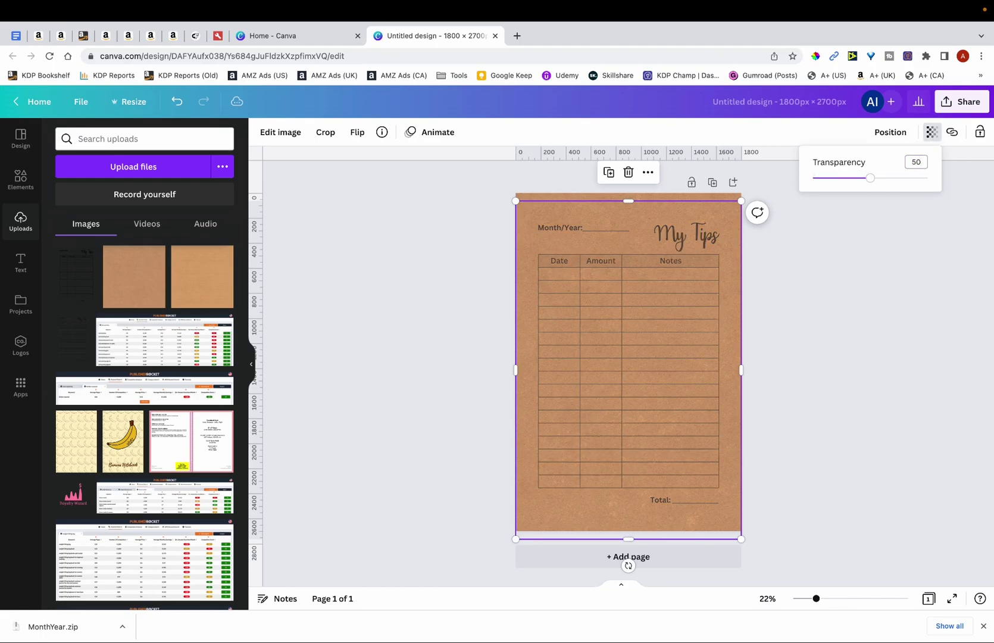
left_click(792, 282)
key("super+z")
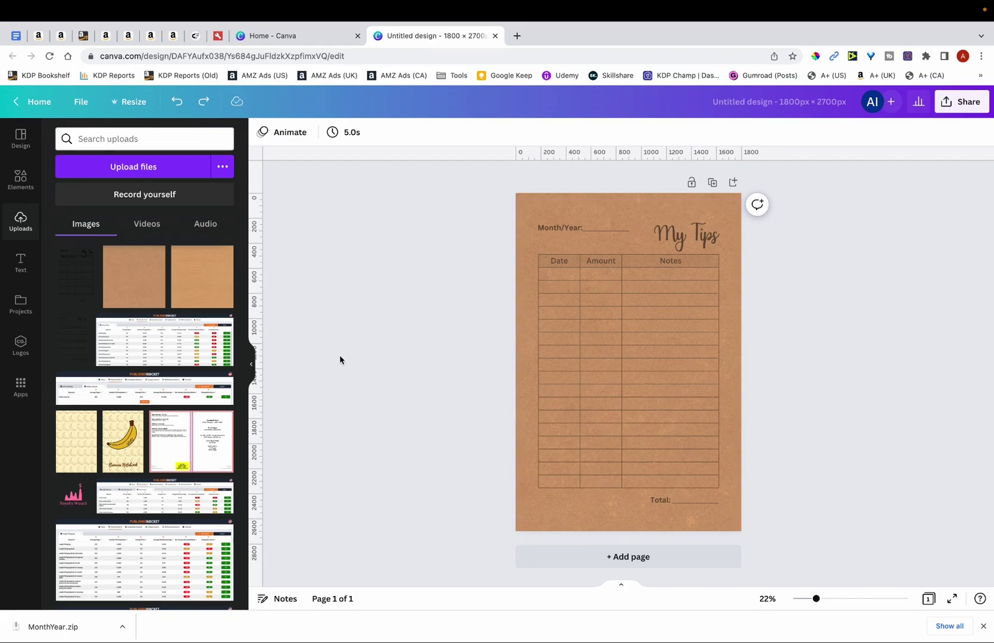
Add the darker craft paper texture again, cropped to a strip about 1200 px wide and 190 px high, covering the Total line below the table.
left_click(147, 289)
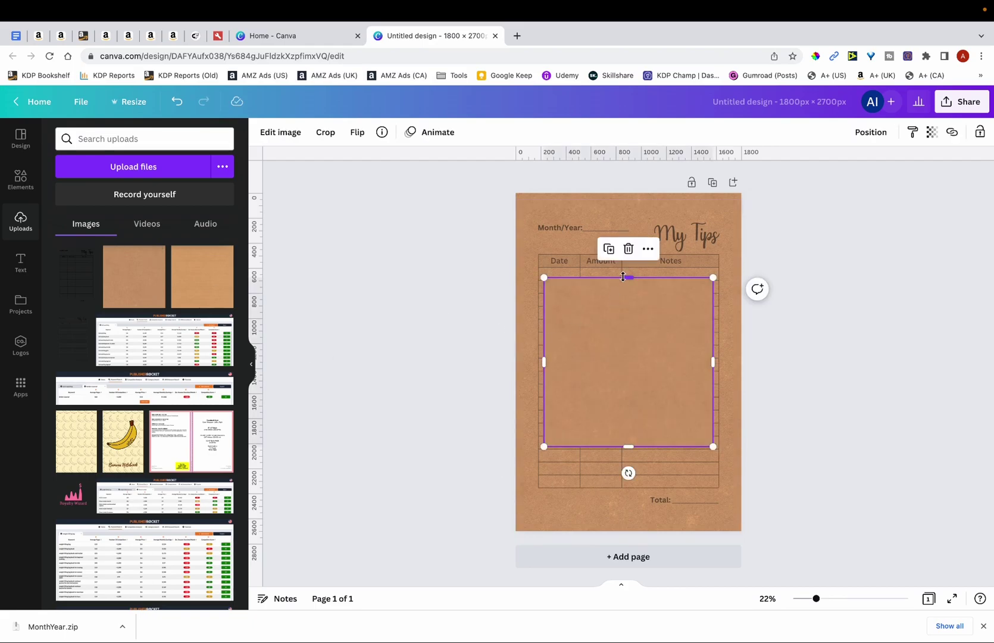
left_click_drag(624, 277, 630, 422)
left_click_drag(713, 435, 678, 526)
scroll(693, 439, "up", 5)
scroll(377, 354, "down", 1)
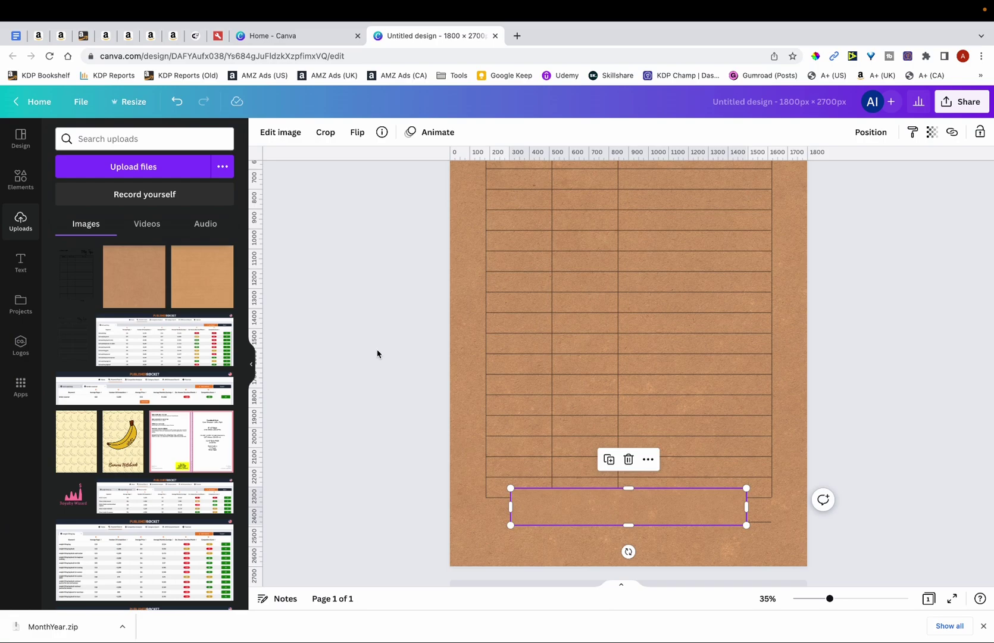
Add a heading reading "Tip Tracker Log Book" and scale it down to font size 70.9.
left_click(21, 263)
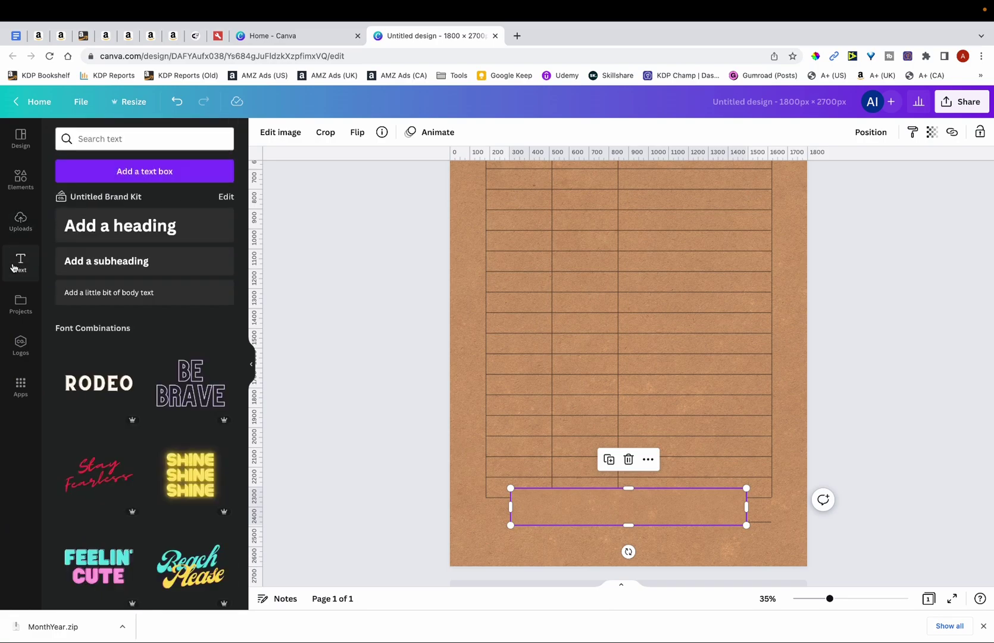
left_click(119, 238)
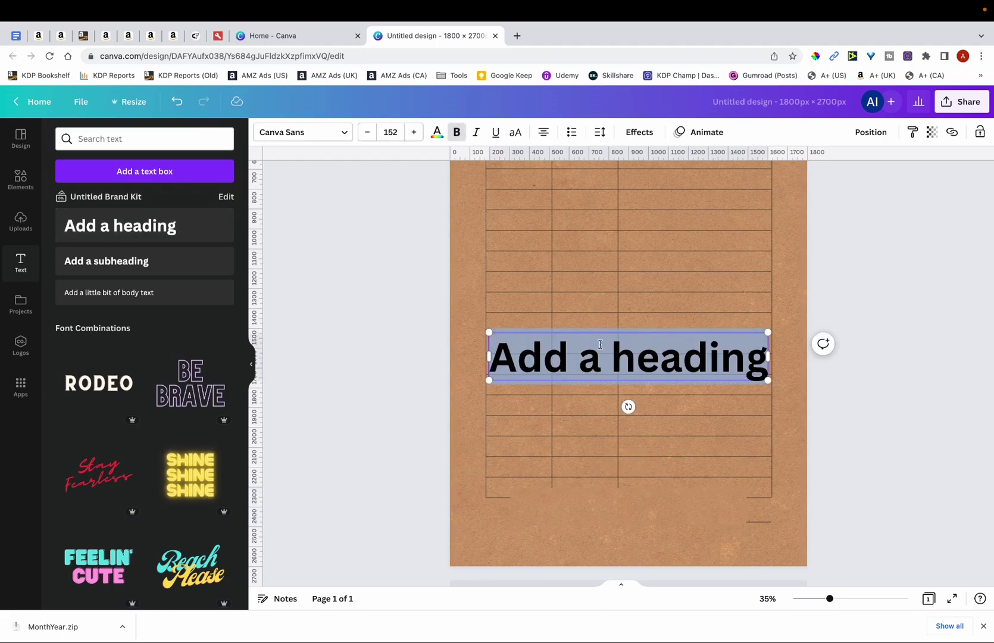
type("T")
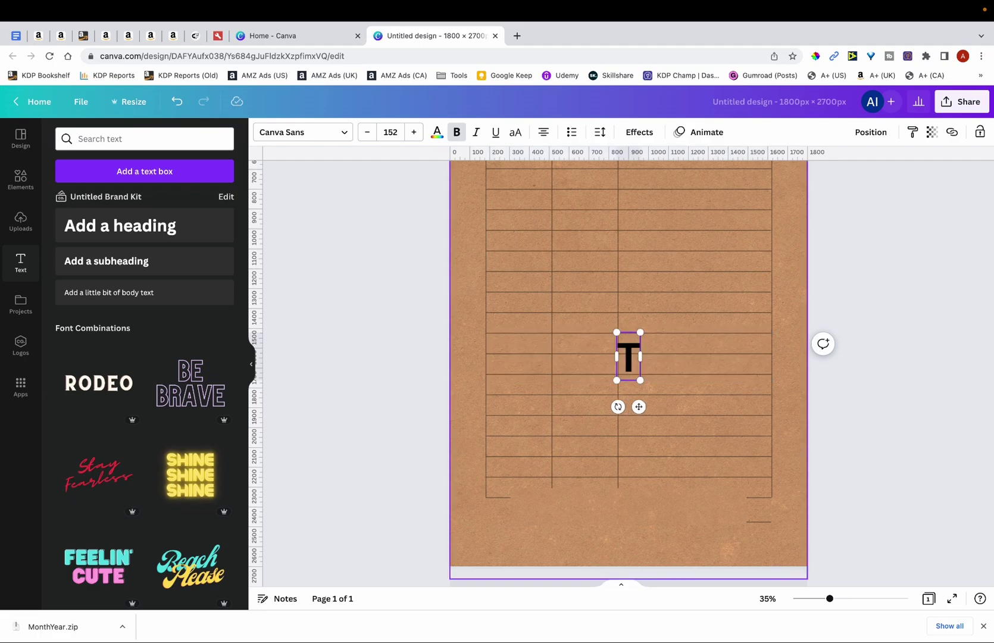
type("ip Tracker Log Book")
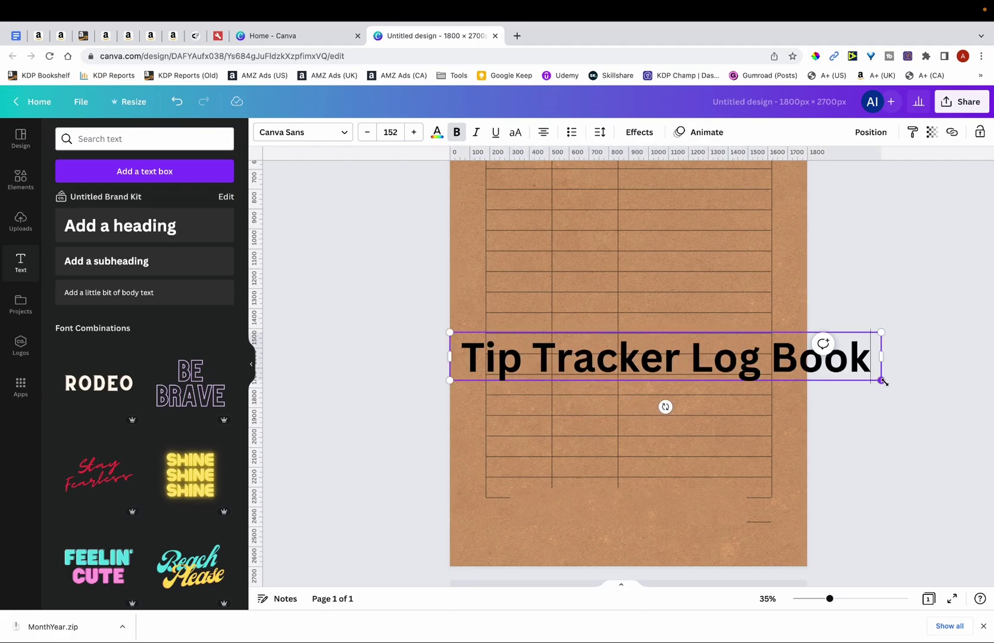
left_click_drag(884, 381, 650, 349)
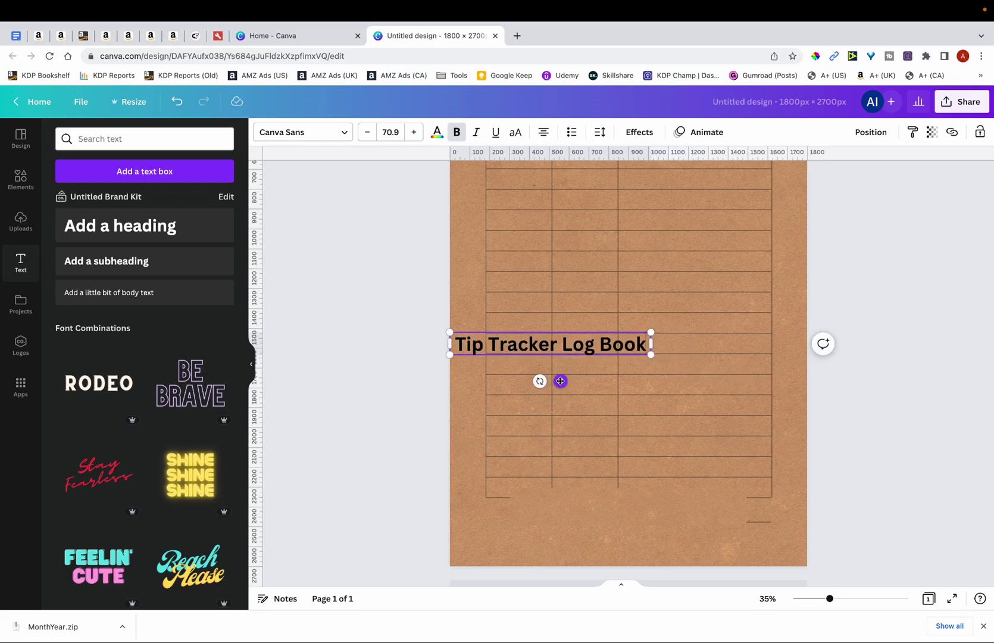
Move the Tip Tracker Log Book heading below the table, centred horizontally on the page over the covering paper strip.
left_click_drag(560, 381, 632, 543)
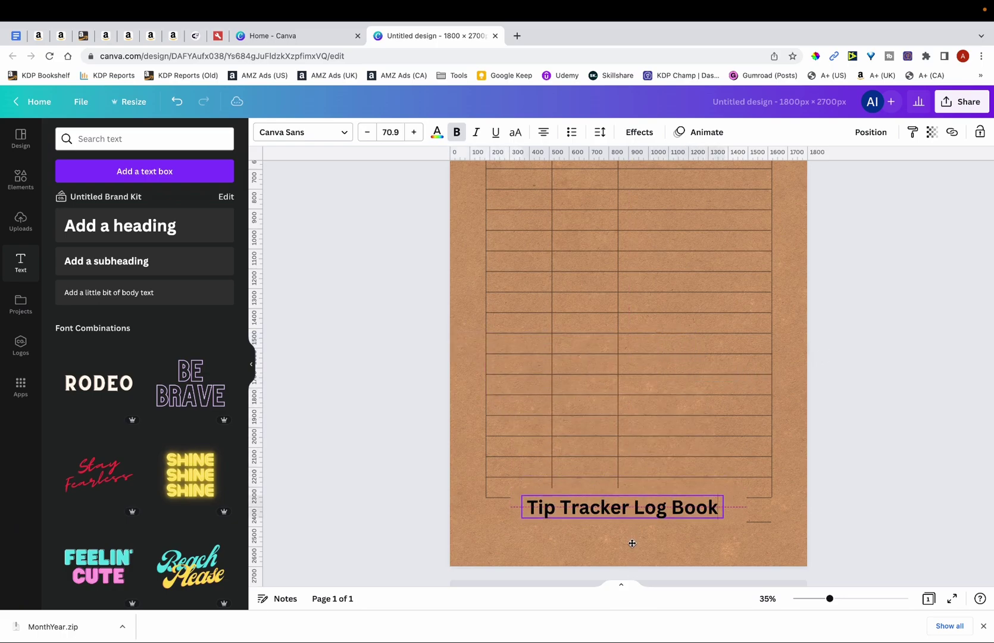
left_click_drag(686, 510, 691, 511)
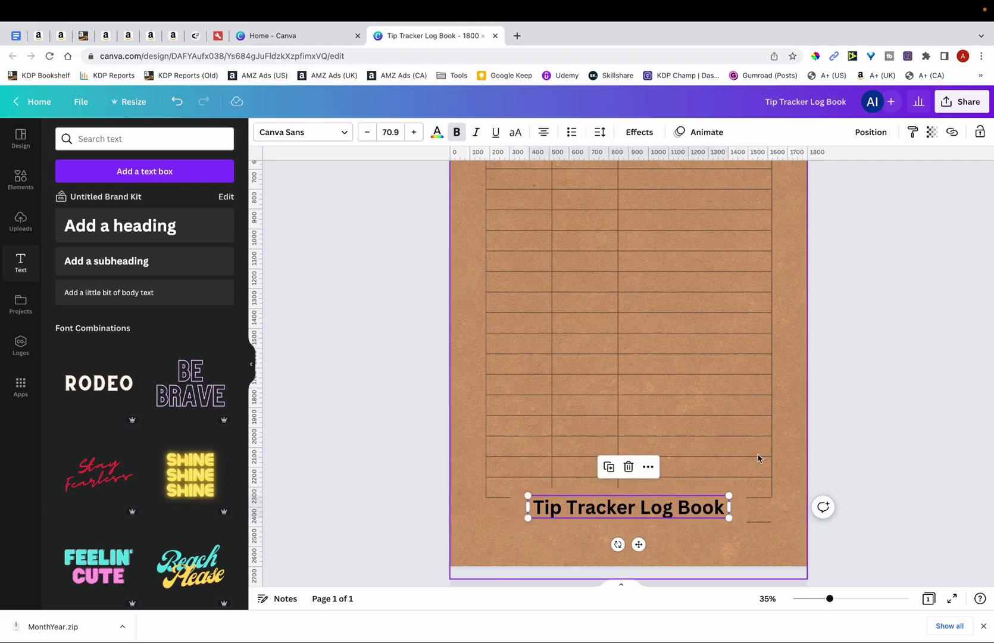
left_click(749, 508)
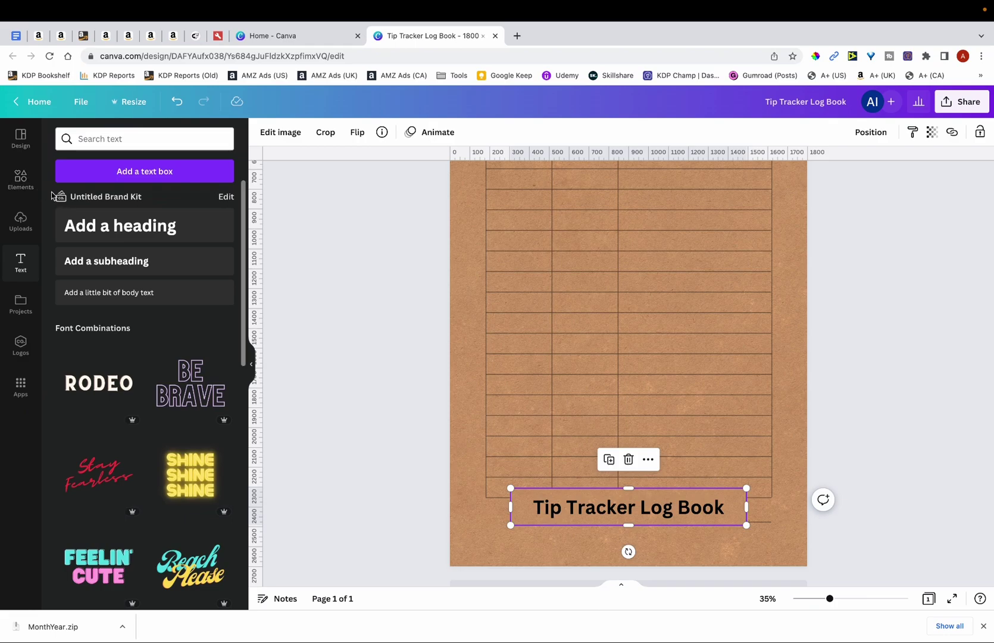
Add the recently used square outline, scale it down to about 225 px, and place it at the start of the title strip.
left_click(21, 178)
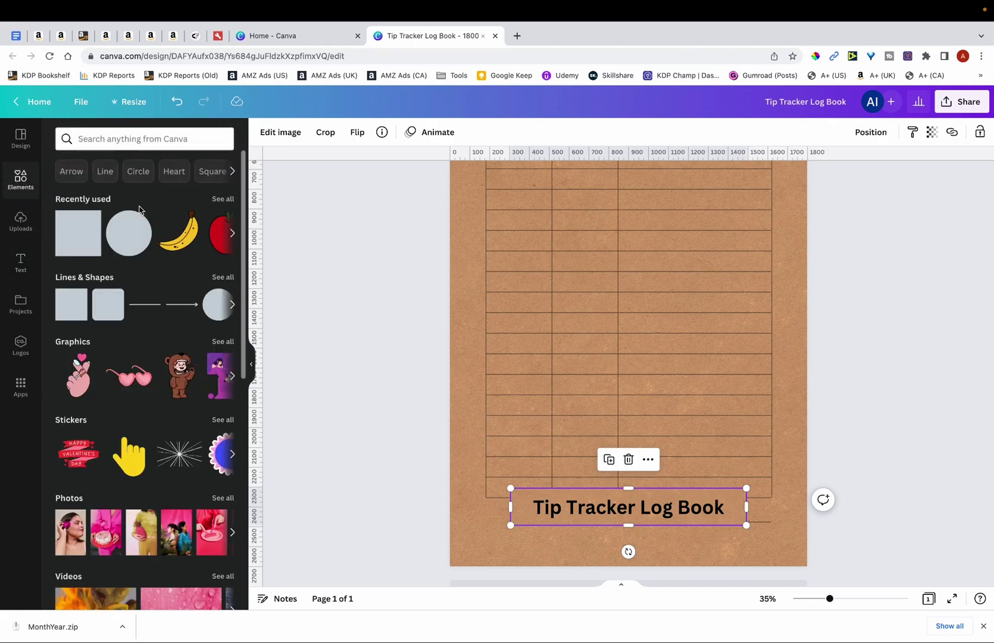
left_click(218, 201)
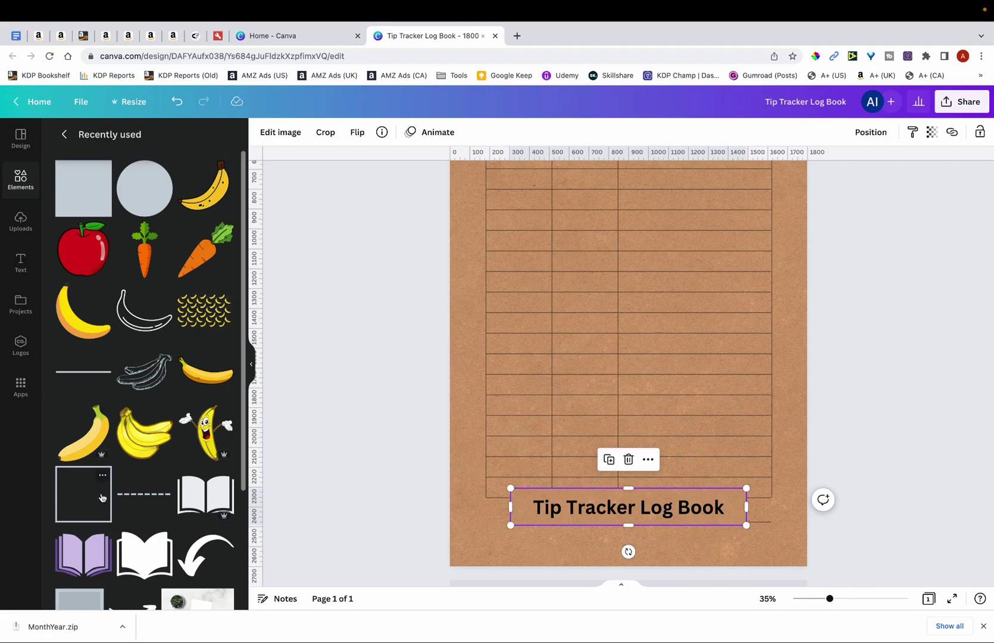
left_click(101, 498)
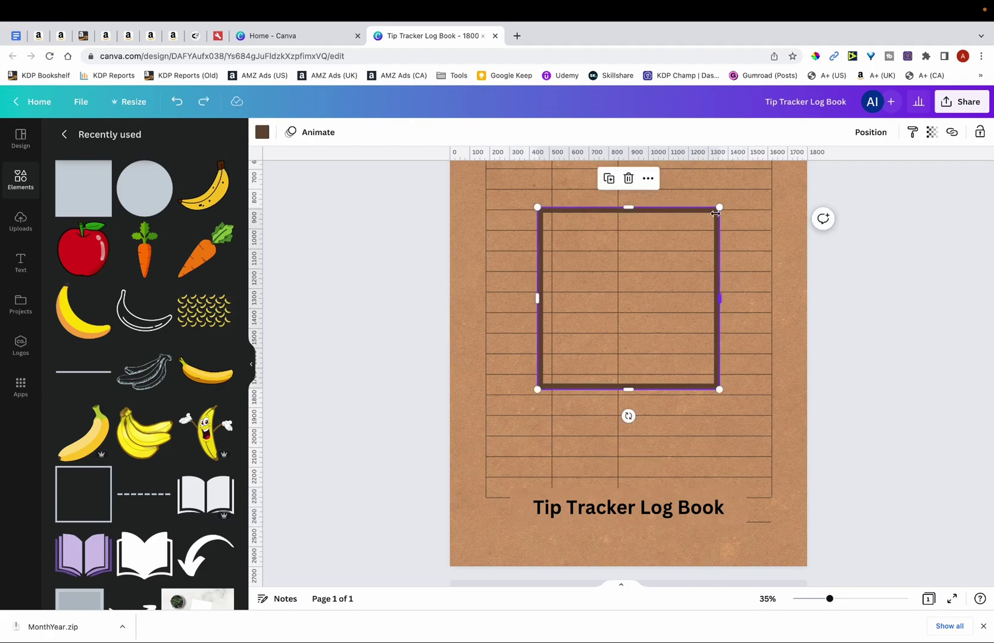
left_click_drag(719, 208, 585, 337)
scroll(536, 429, "up", 5)
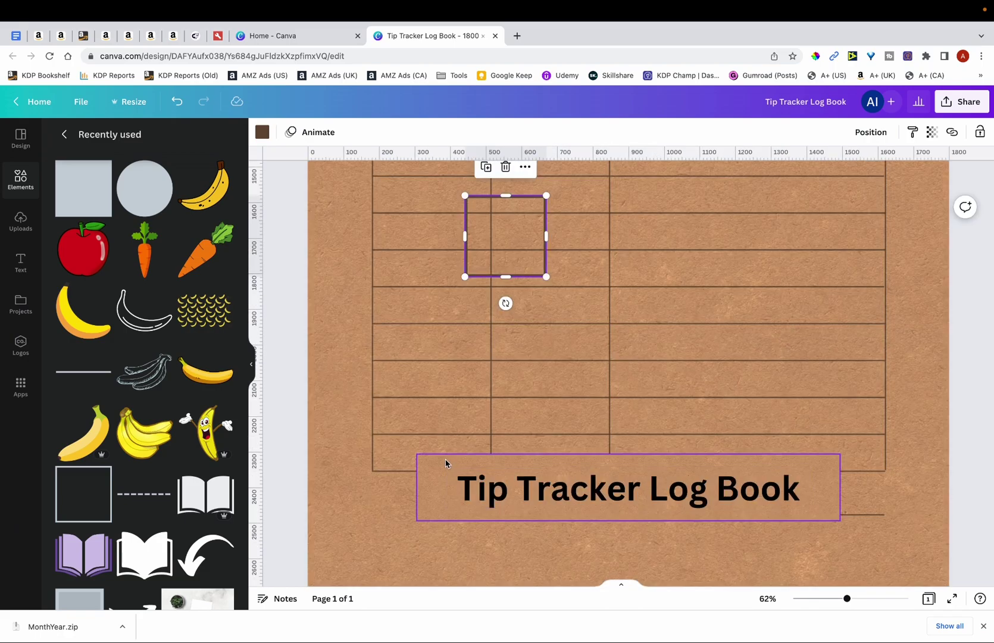
left_click_drag(529, 225, 481, 466)
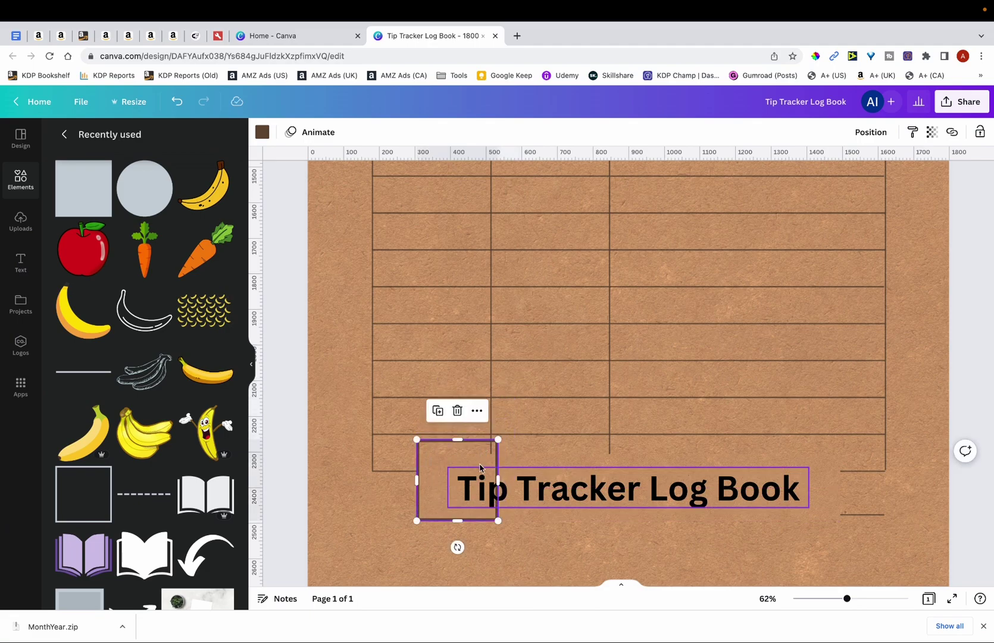
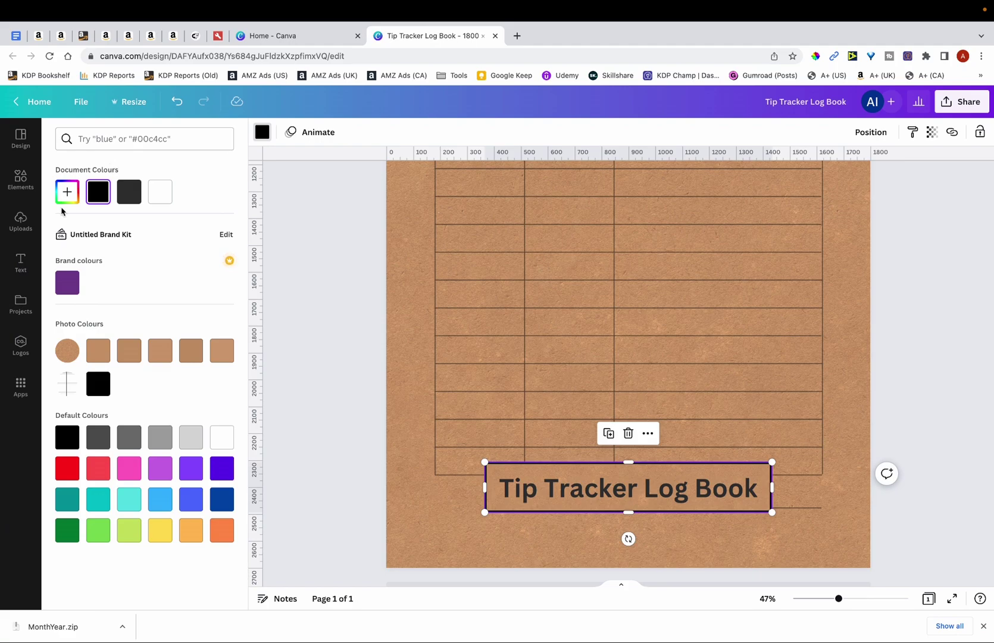
Set the colour of the border frame around the title to #323232.
left_click(64, 198)
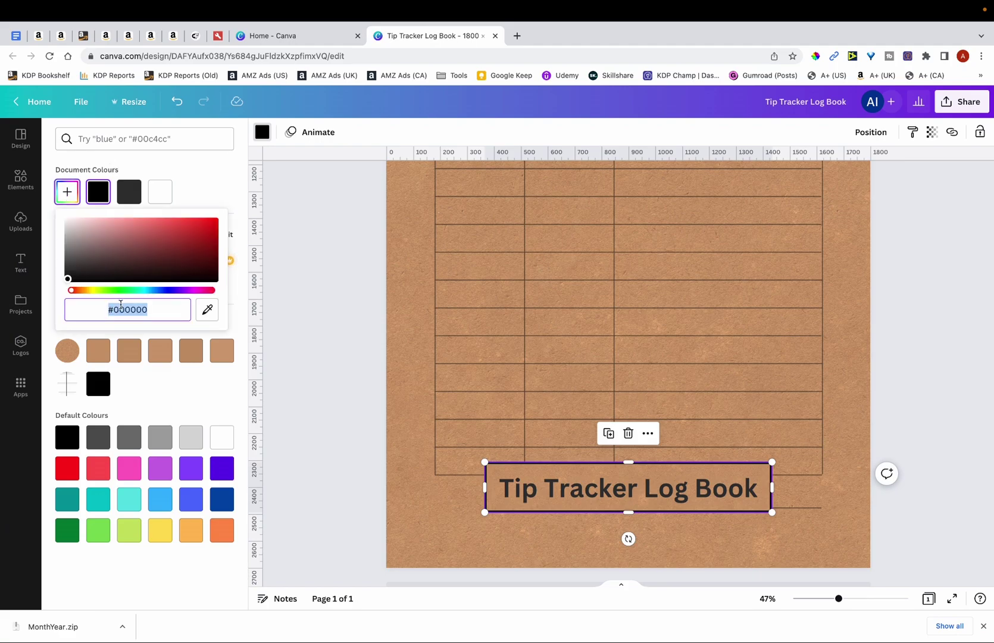
type("#323232")
key("Escape")
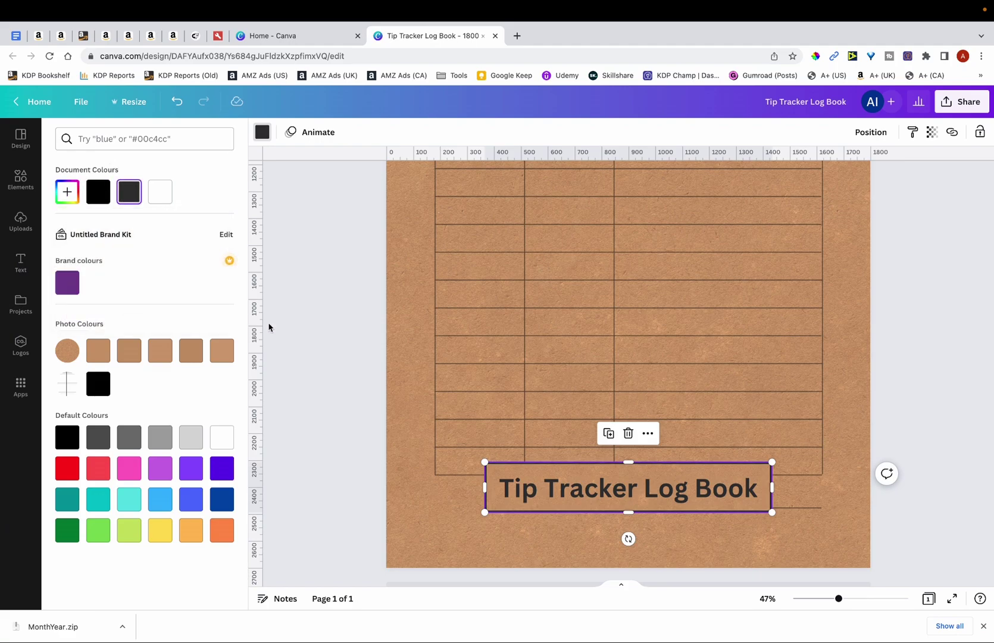
left_click(301, 337)
Duplicate the cover page and delete the My Tips table, the title and its frame from the copy, leaving plain brown paper.
scroll(301, 338, "down", 5)
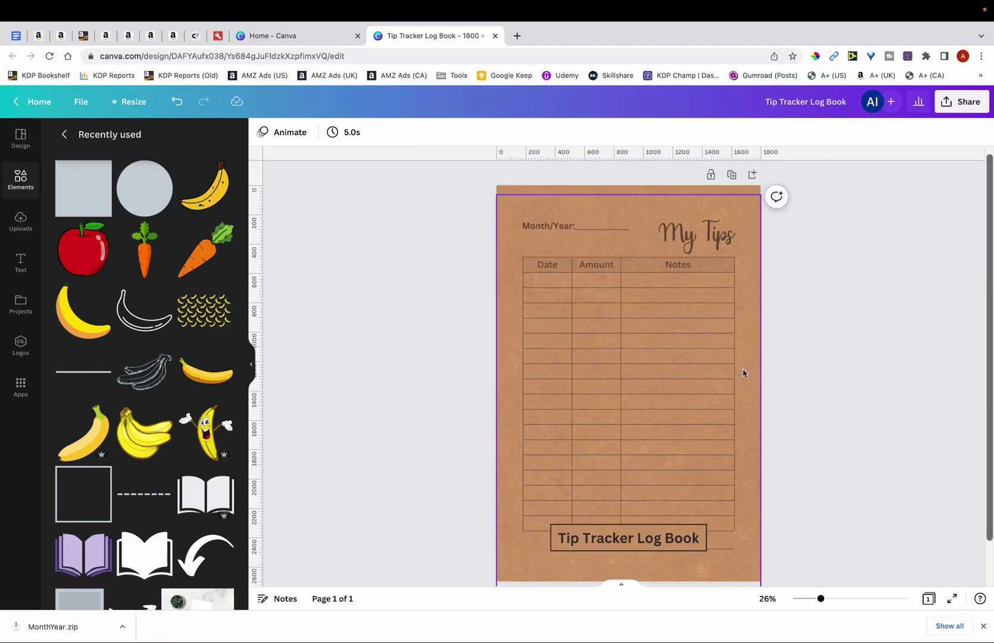
left_click(732, 175)
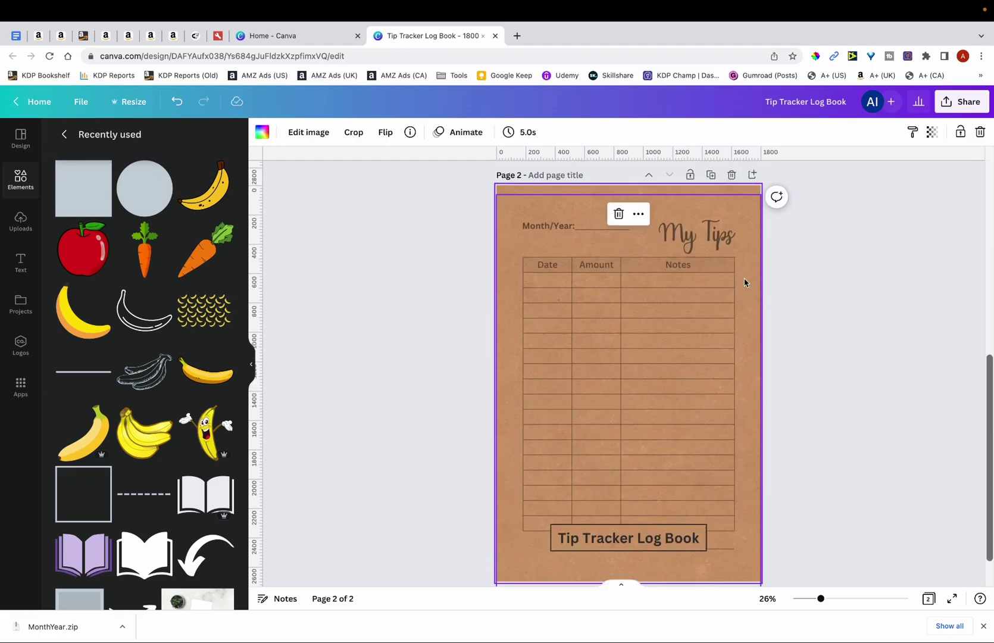
left_click(697, 350)
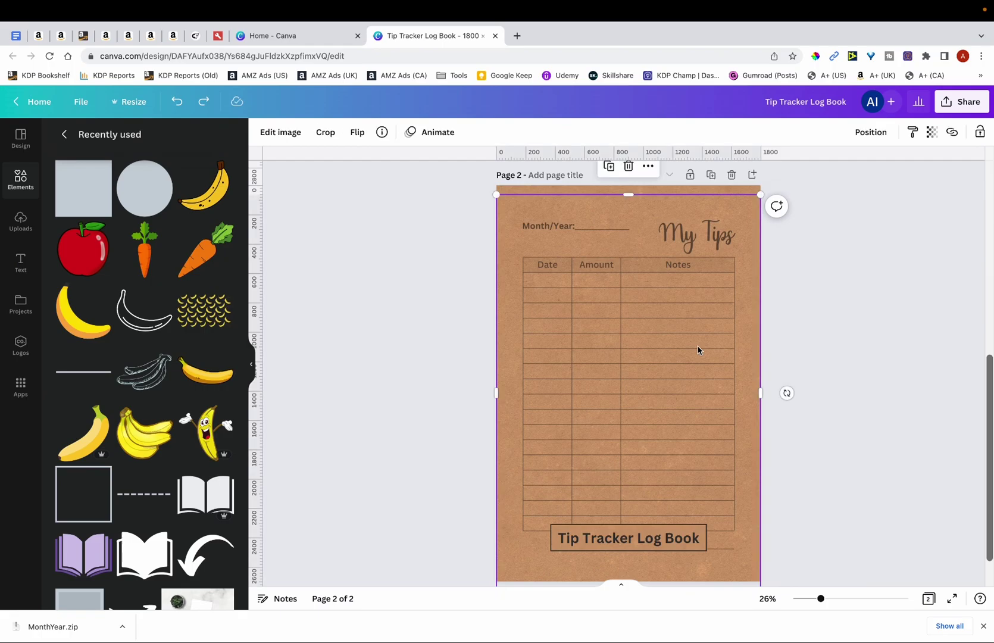
key("BackSpace")
scroll(439, 422, "down", 2)
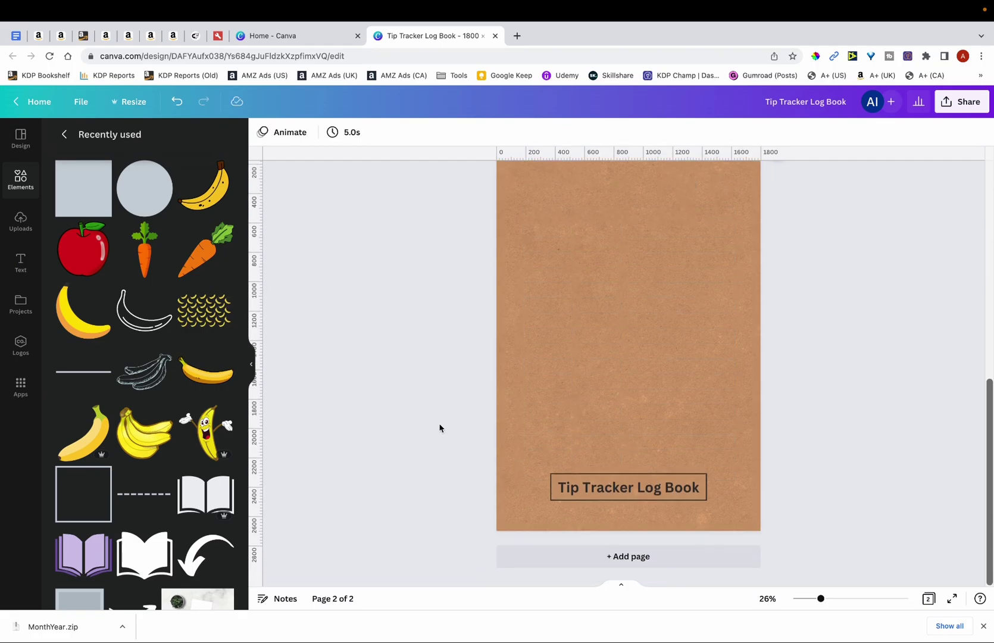
left_click_drag(440, 428, 749, 542)
key("BackSpace")
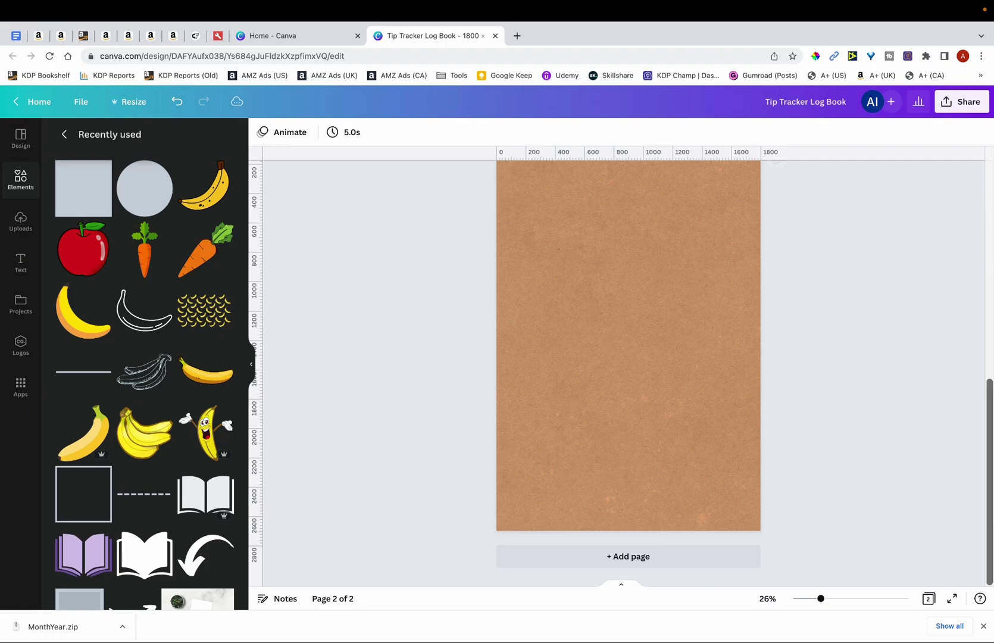
Download all pages of the Tip Tracker Log Book design as PNG at size 1.
scroll(736, 373, "up", 8)
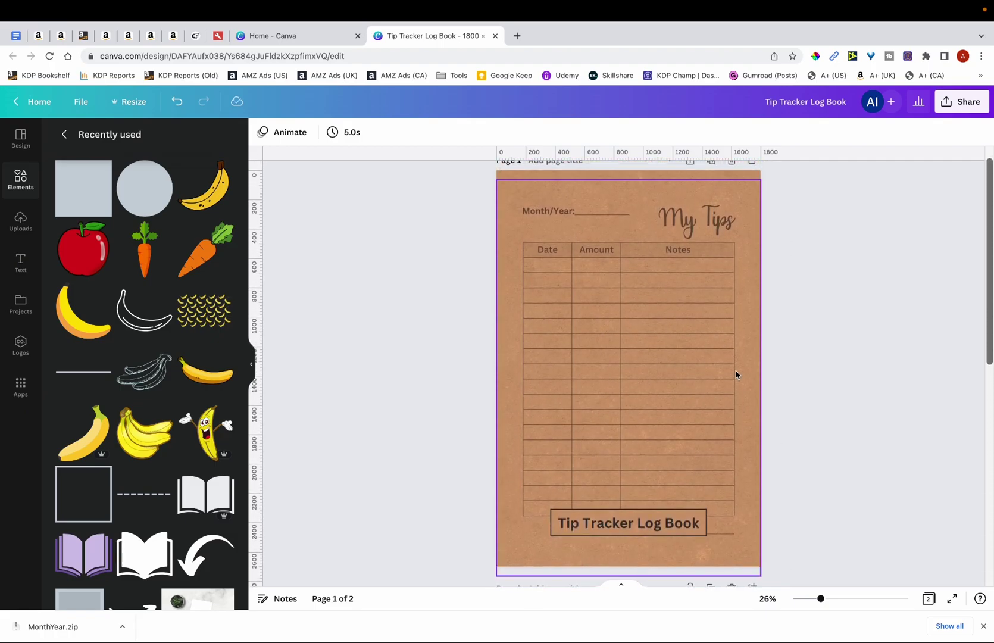
scroll(735, 373, "down", 3)
scroll(735, 374, "down", 3)
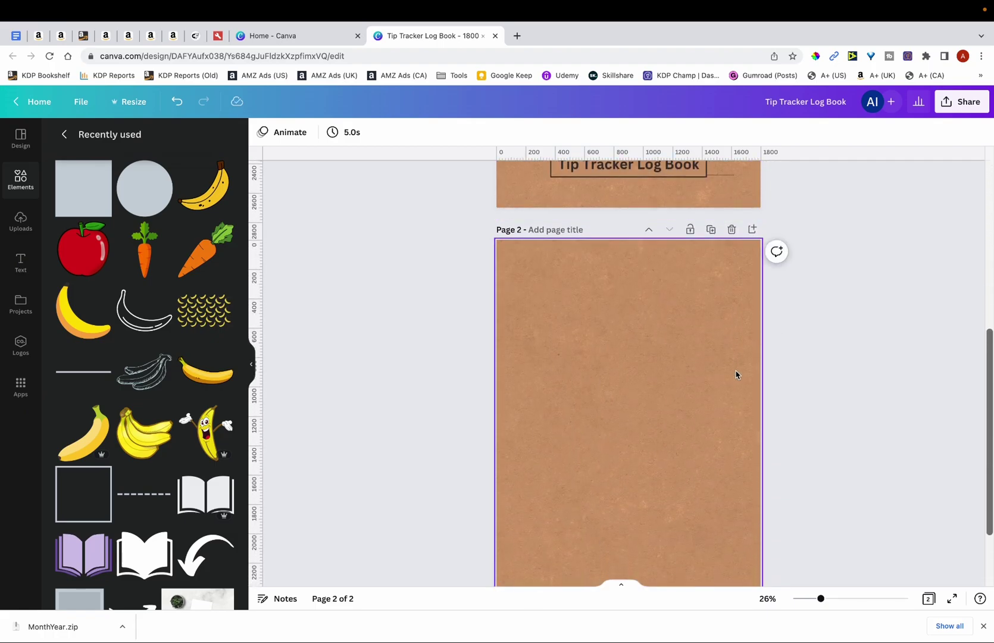
scroll(899, 221, "up", 3)
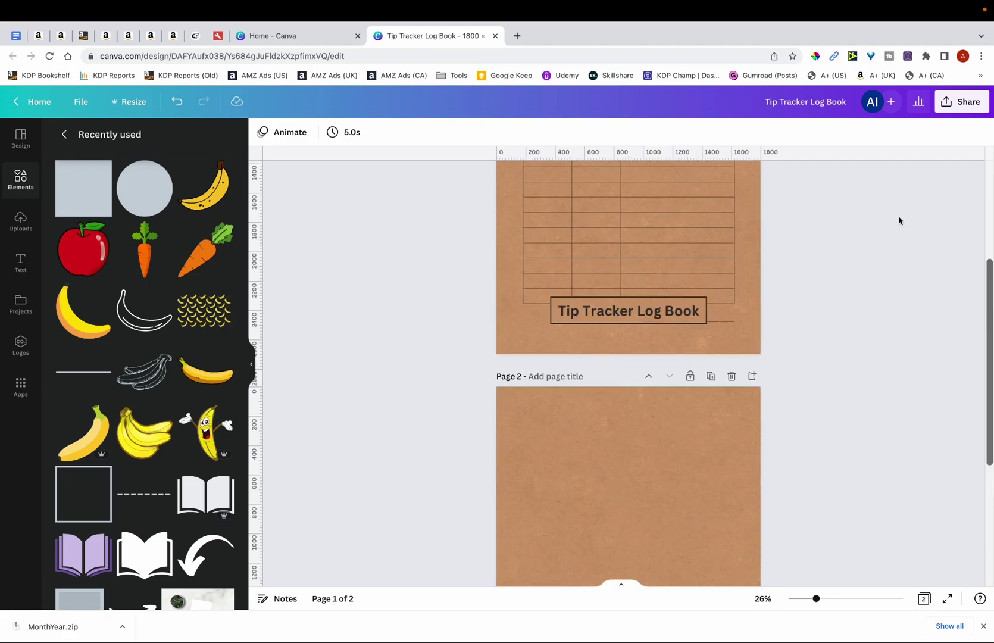
left_click(956, 110)
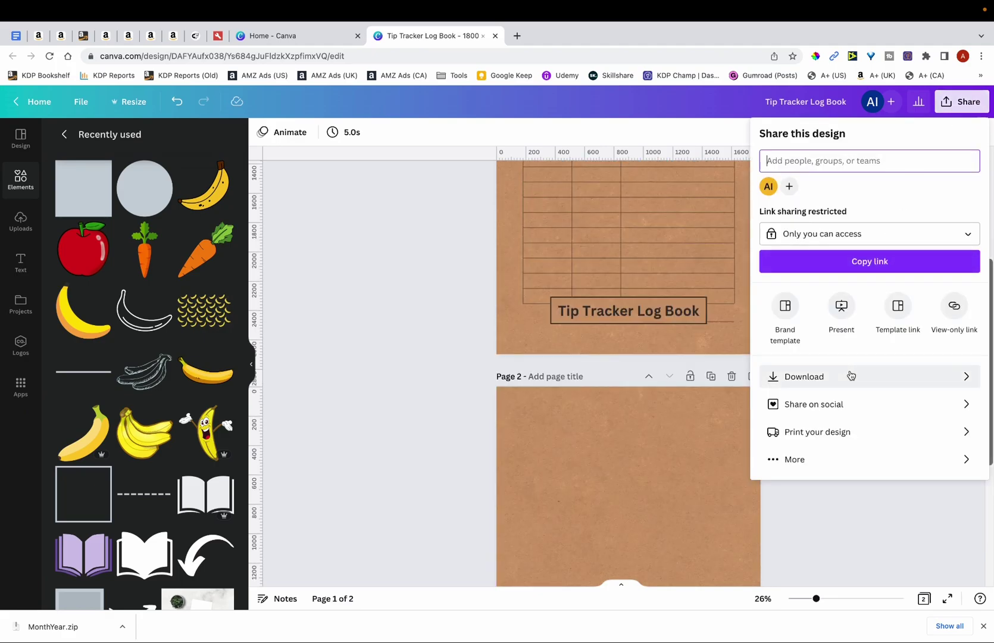
left_click(852, 376)
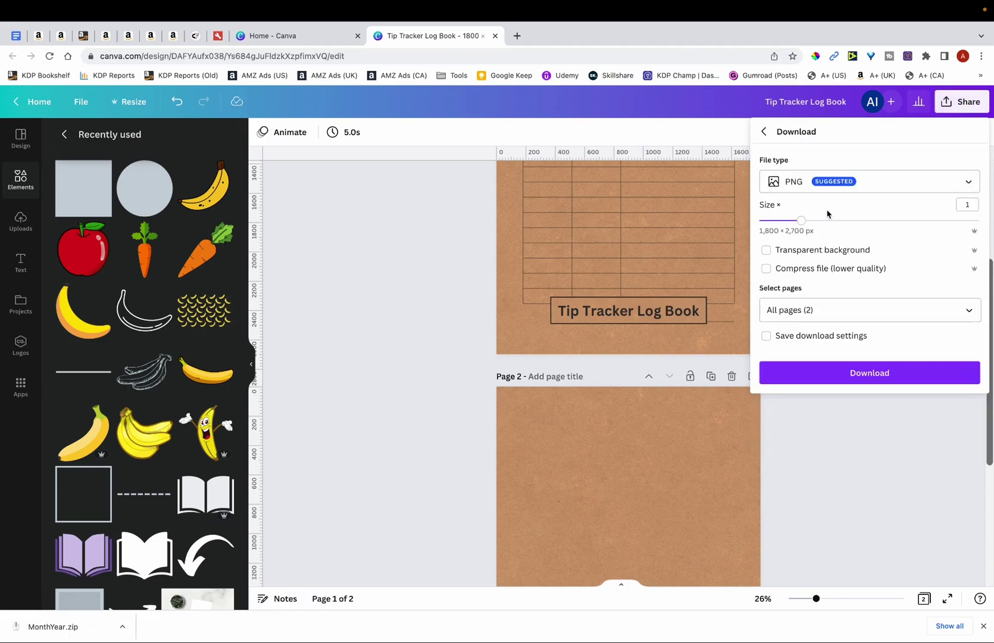
left_click(862, 373)
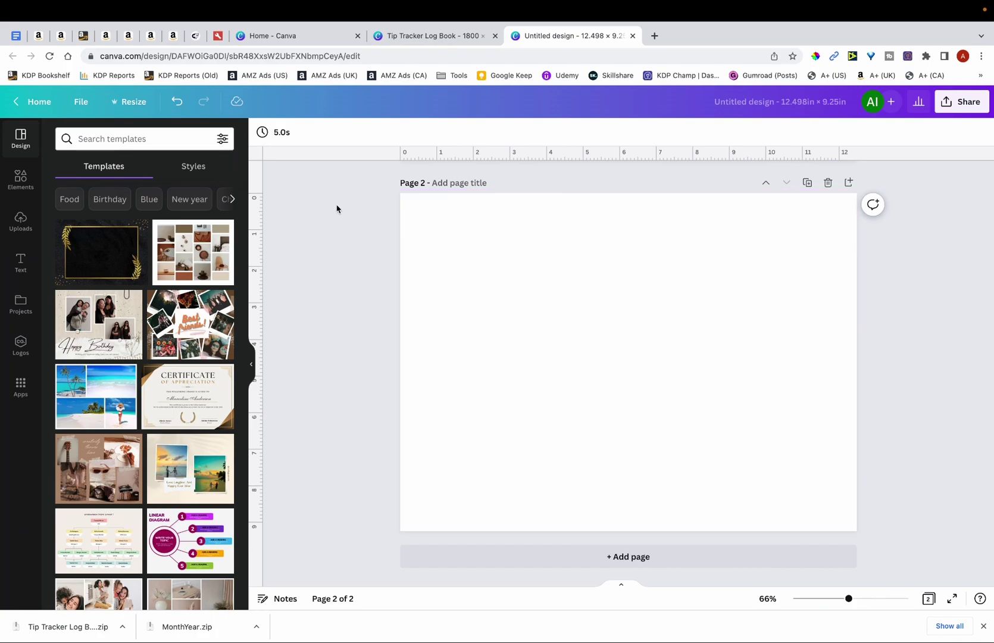
Place the uploaded 6 x 9 in paperback cover template on page 2 of the 12.498 x 9.25 in design, scaled to fill the page.
left_click(21, 220)
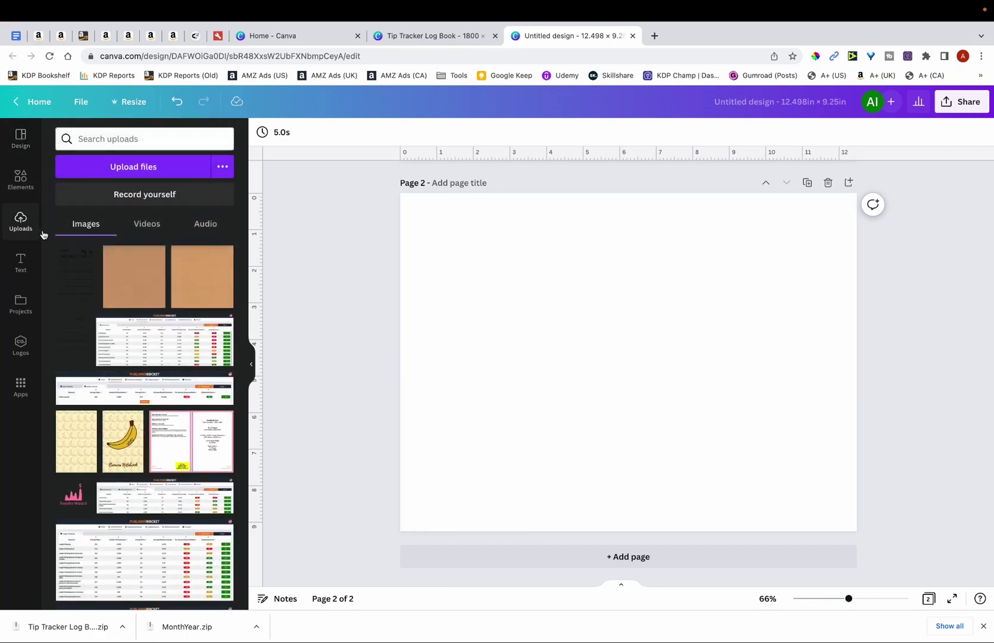
left_click(205, 437)
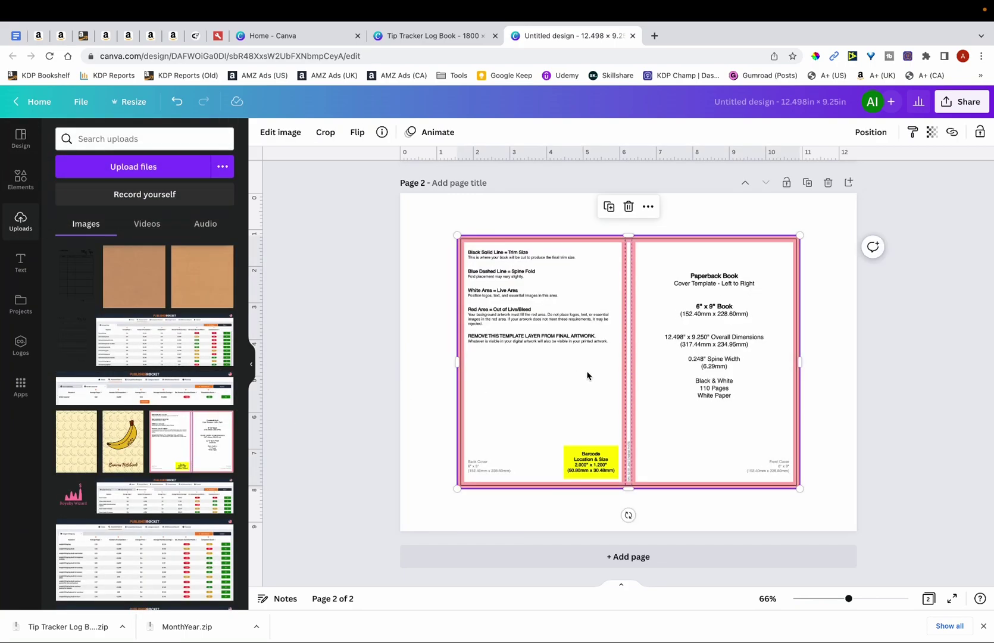
left_click_drag(588, 374, 562, 340)
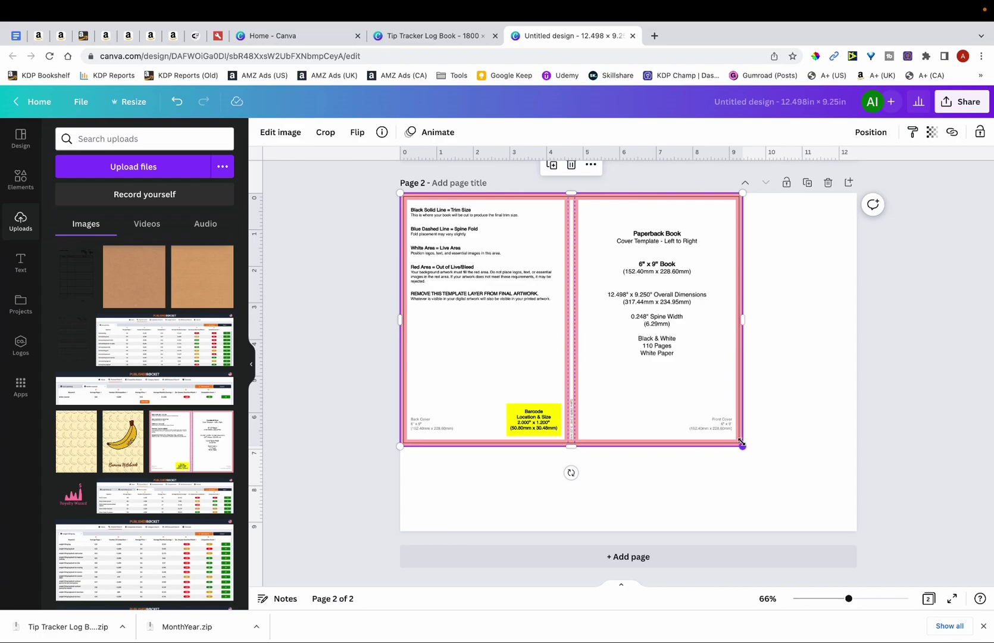
left_click_drag(741, 442, 870, 511)
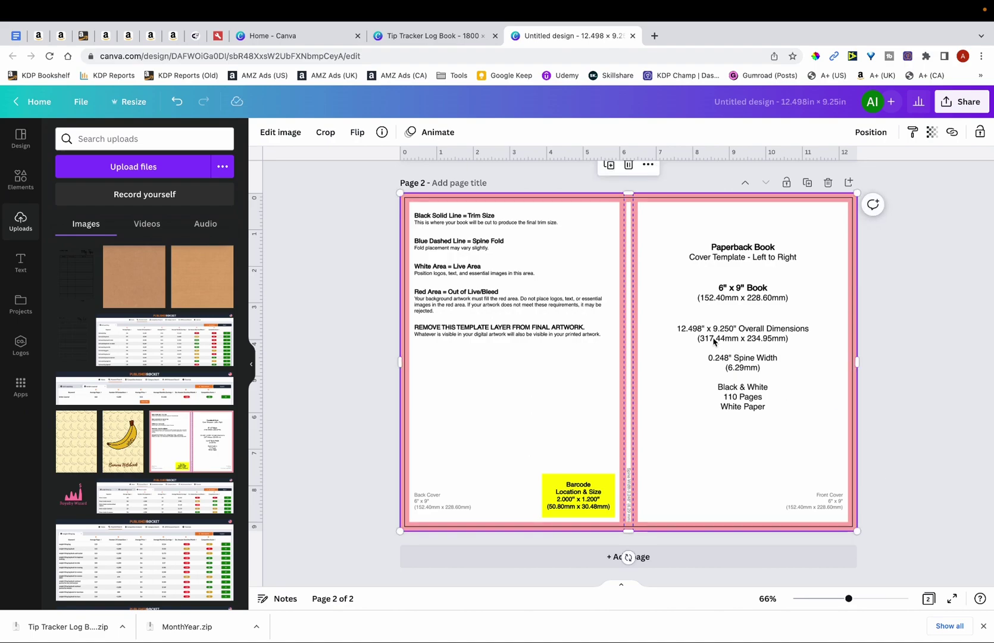
scroll(714, 341, "up", 5)
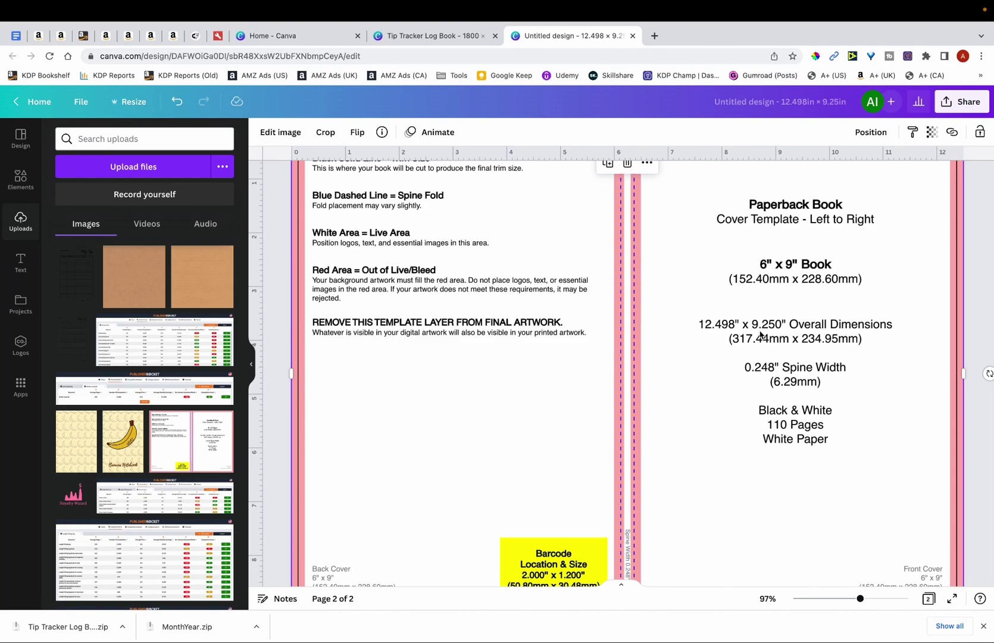
scroll(761, 336, "down", 4)
left_click(344, 278)
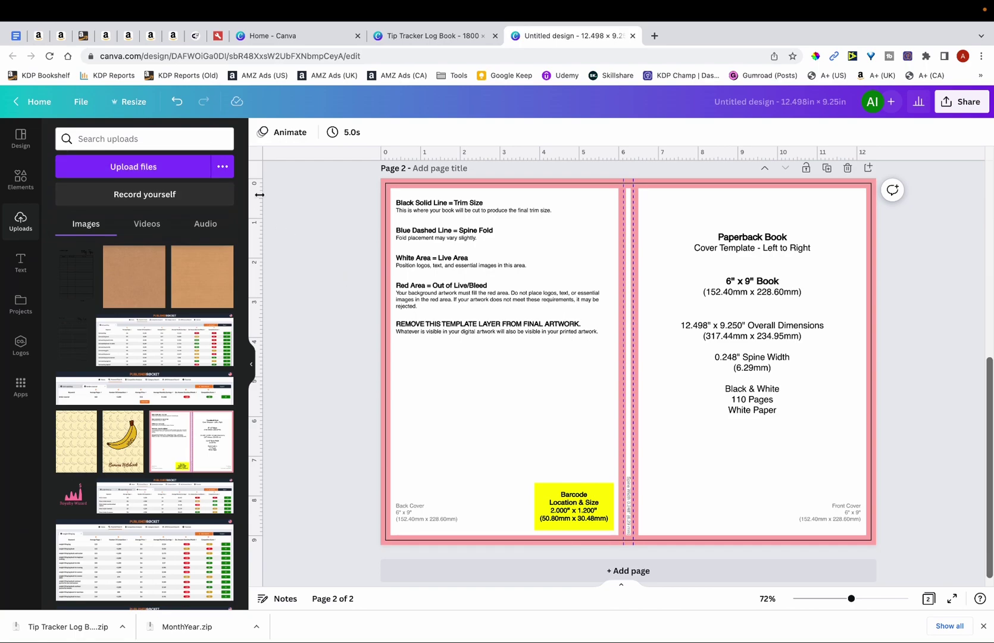
Upload 1.png and 2.png from the iCloud Desktop folder.
left_click(179, 167)
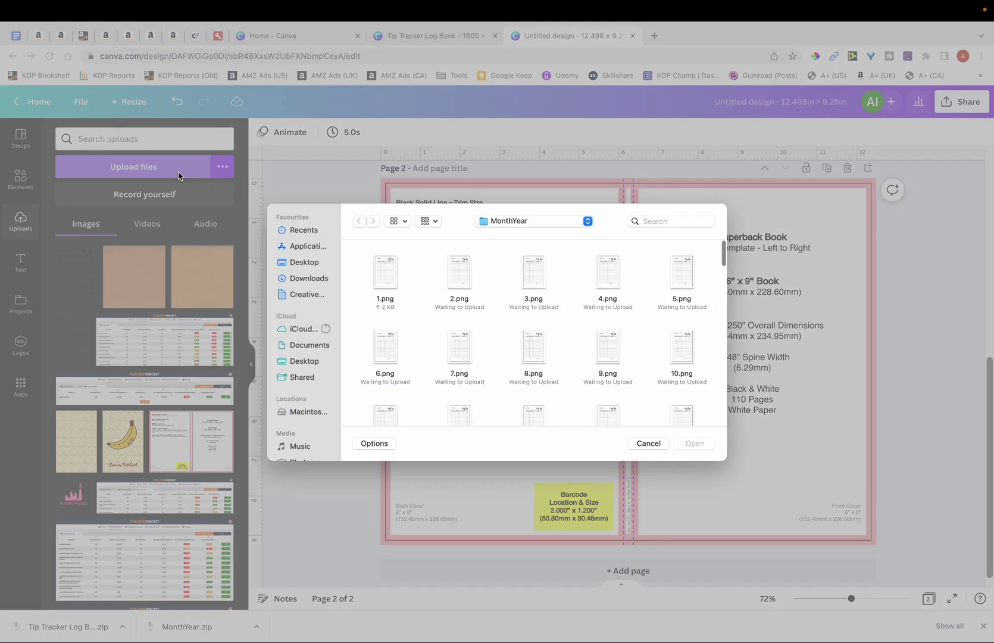
left_click(319, 365)
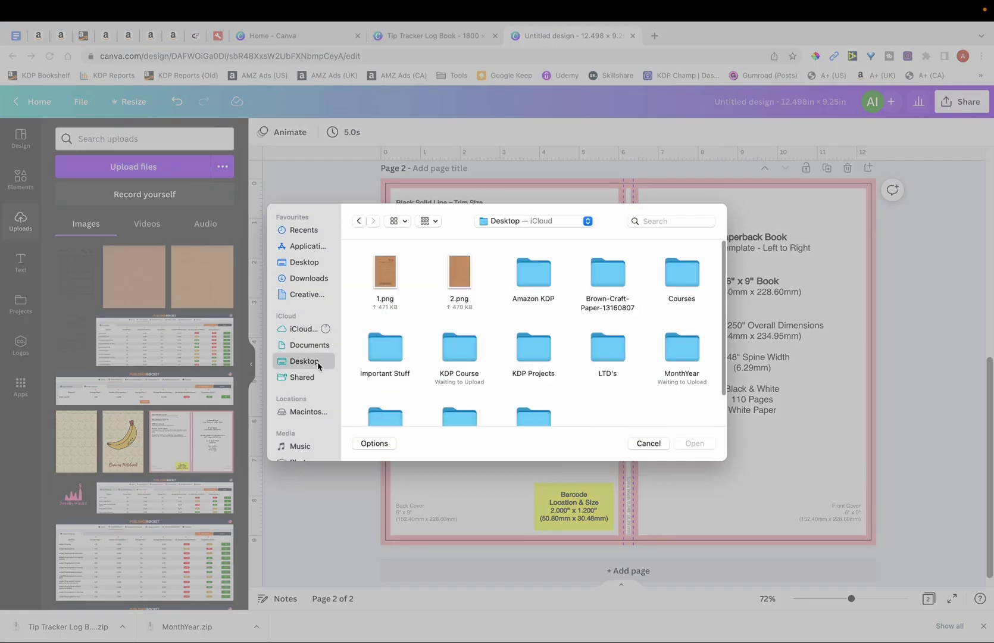
left_click_drag(462, 324, 364, 251)
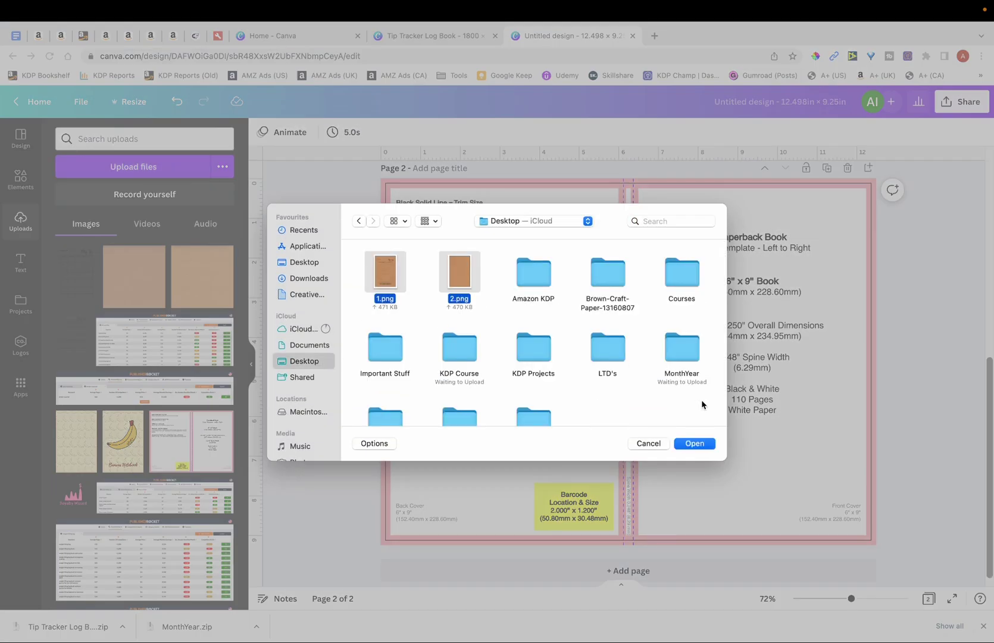
left_click(694, 444)
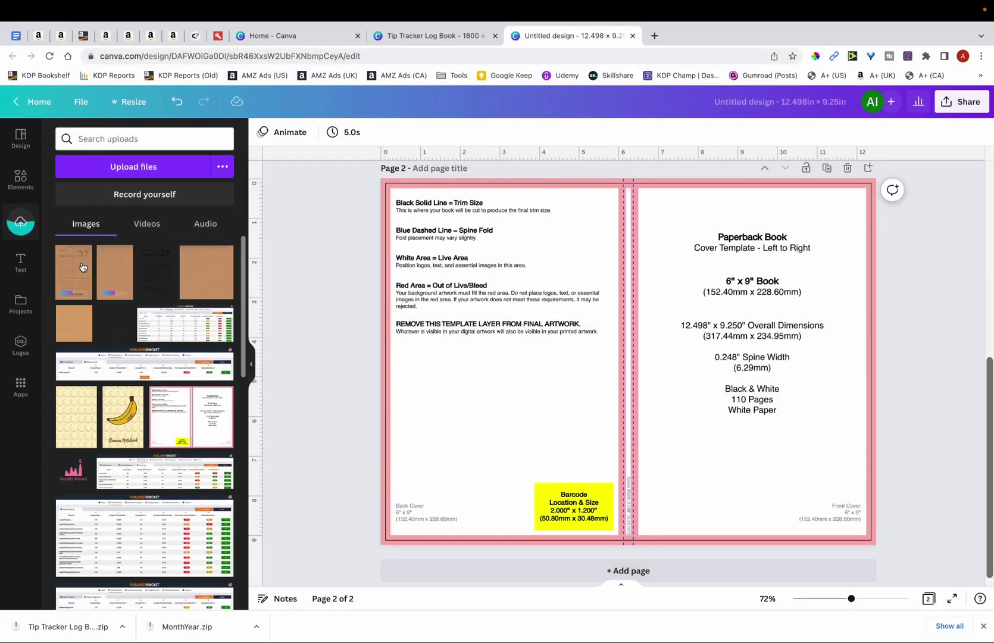
Place the Tip Tracker Log Book cover image over the template's front cover, scaled to full page height and reaching the middle of the spine.
left_click(82, 267)
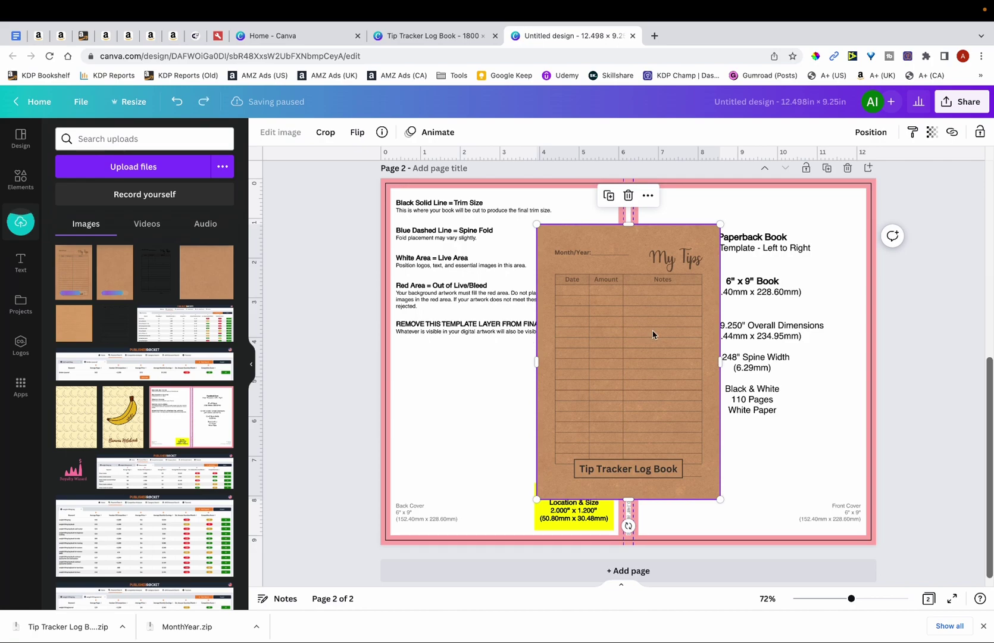
left_click_drag(655, 333, 810, 285)
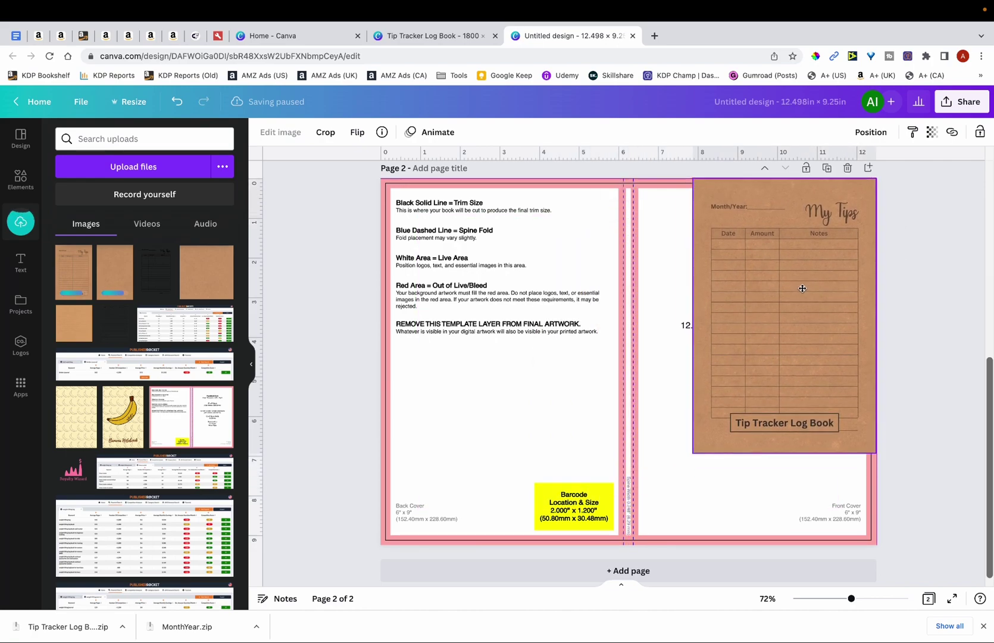
left_click_drag(694, 452, 630, 544)
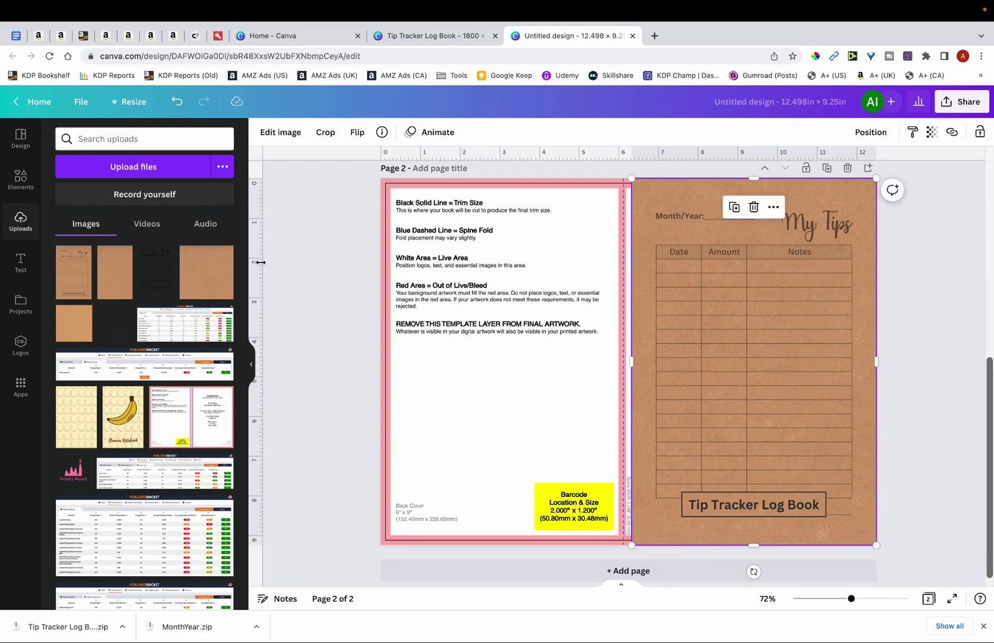
Place the plain brown-paper image over the template's back cover, scaled to full page height and reaching the spine.
left_click_drag(122, 271, 446, 275)
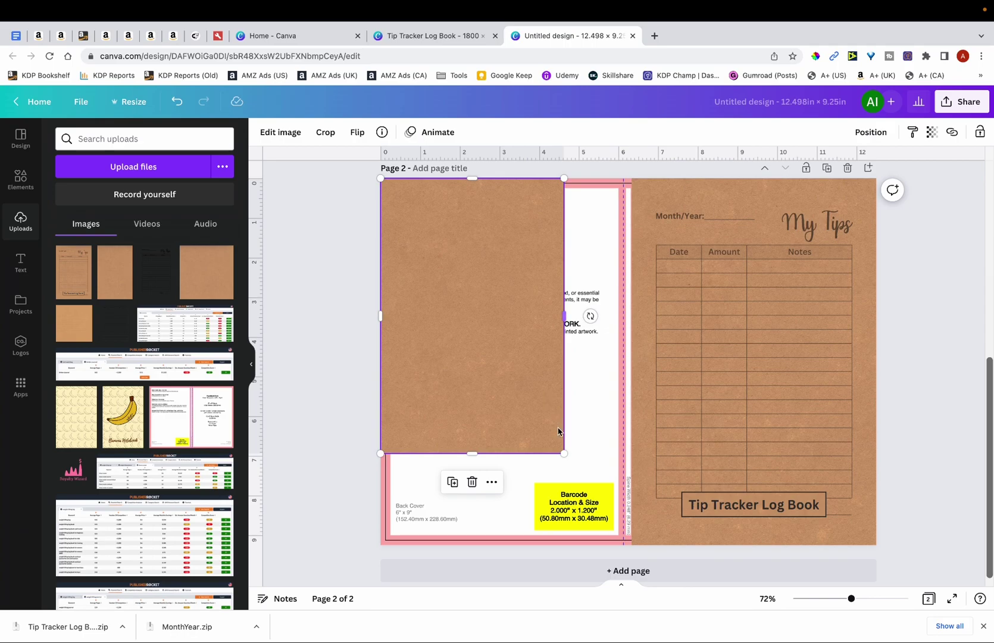
left_click_drag(564, 453, 650, 533)
left_click(589, 315)
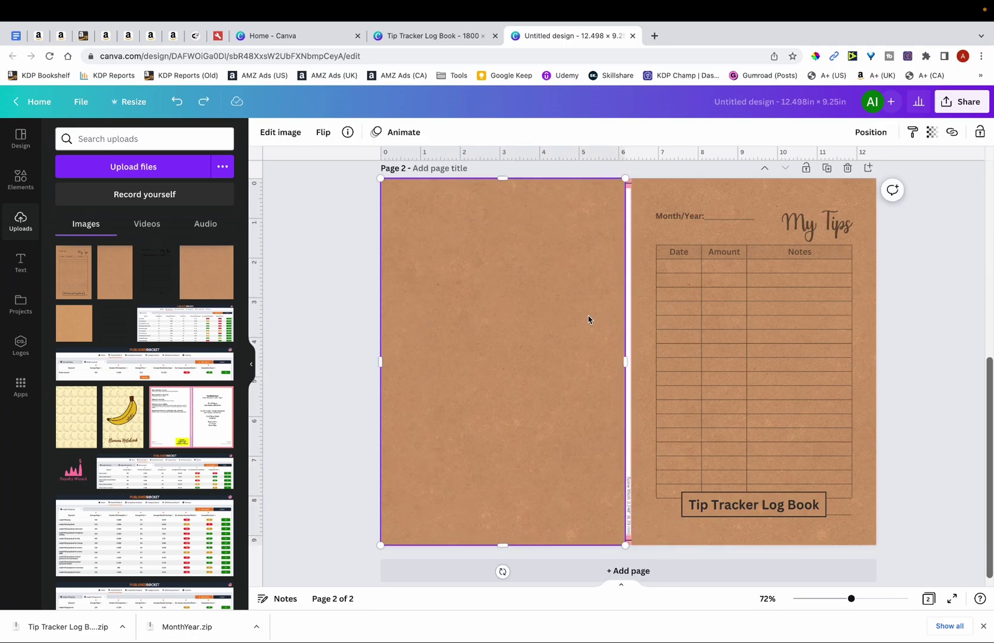
Set the transparency of both cover images to 33 and inspect the template's spine area between them.
left_click(703, 309, "shift")
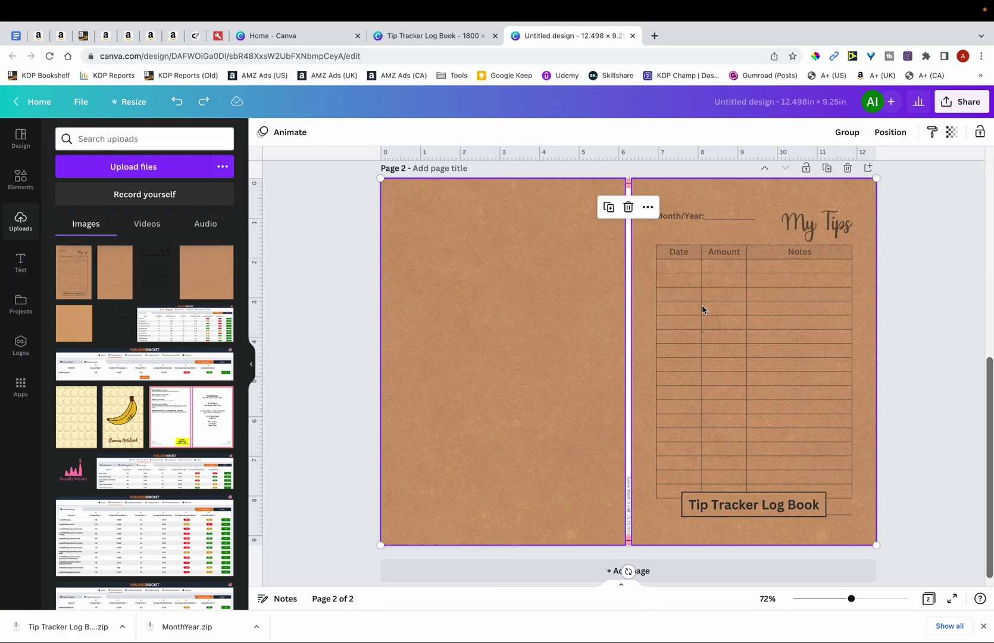
left_click(952, 132)
left_click_drag(945, 178, 871, 185)
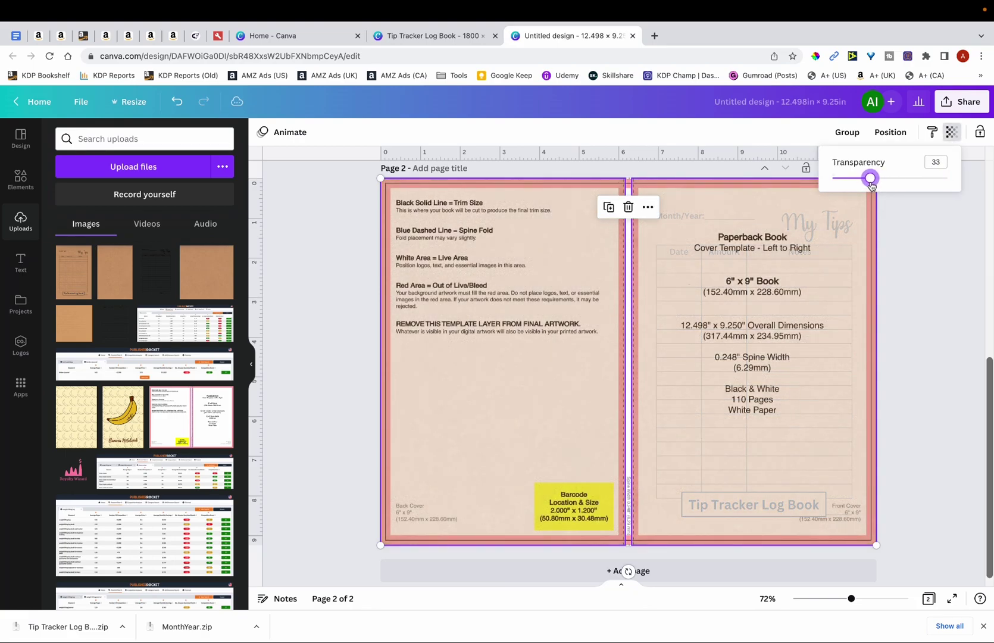
left_click(947, 324)
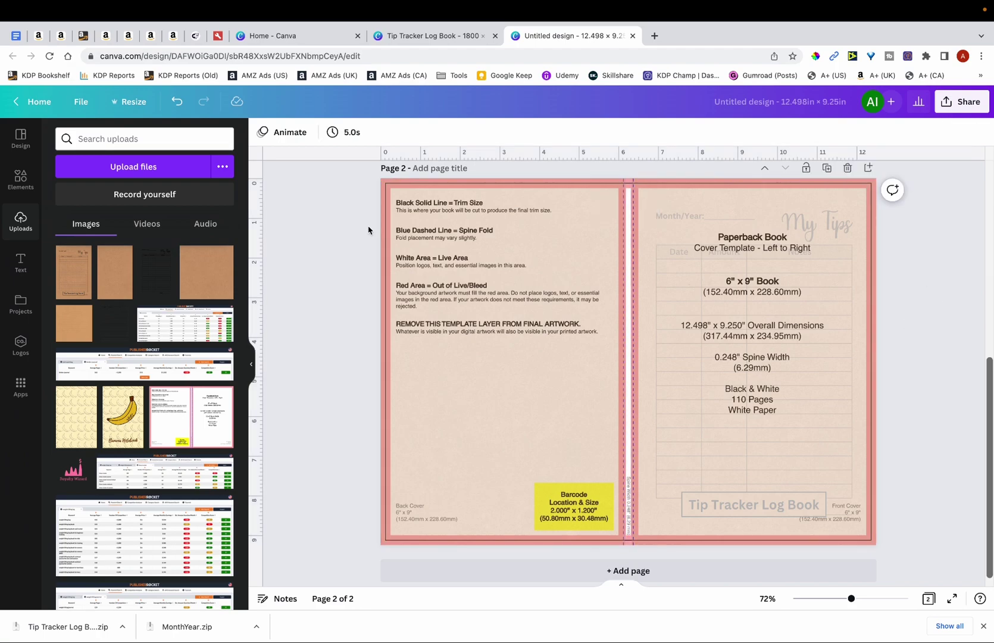
scroll(639, 532, "up", 10)
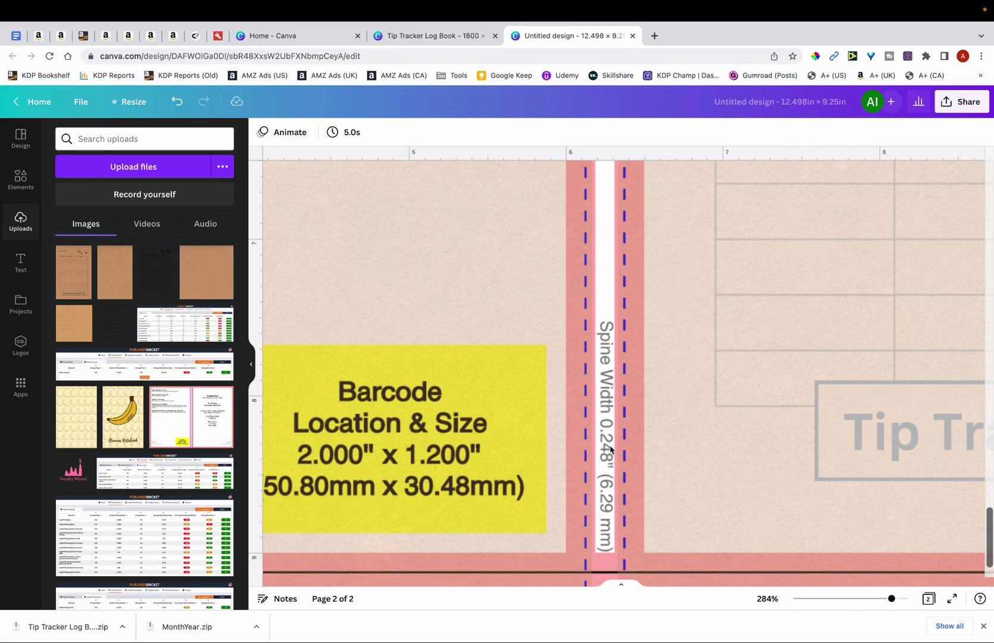
scroll(610, 449, "down", 8)
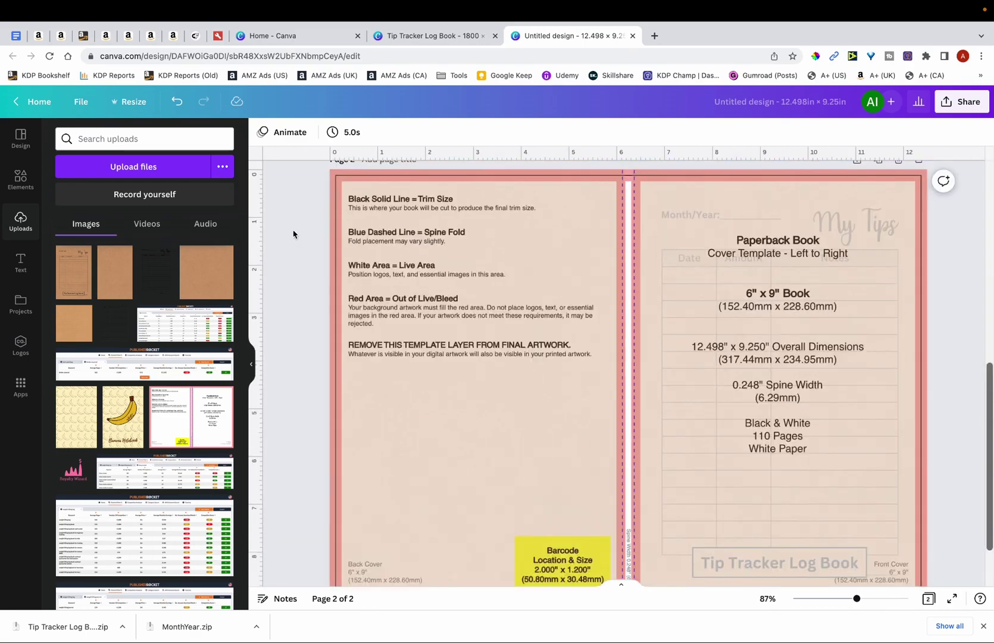
Add a square shape at the page's upper edge, centred over the spine and narrowed to about 0.9 in wide.
left_click(21, 180)
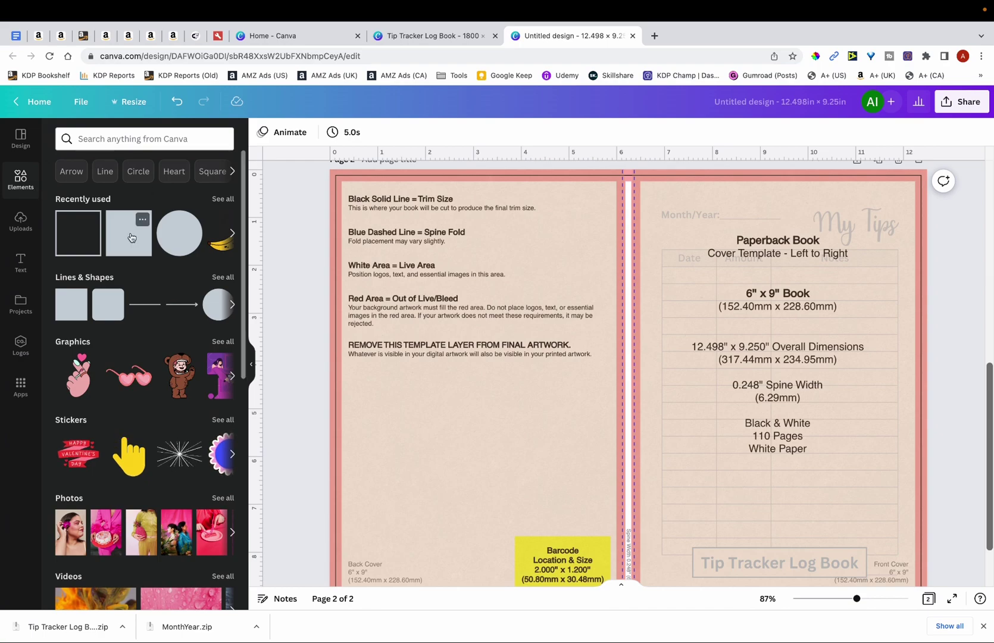
left_click(131, 238)
left_click_drag(650, 366, 652, 279)
scroll(652, 279, "up", 5)
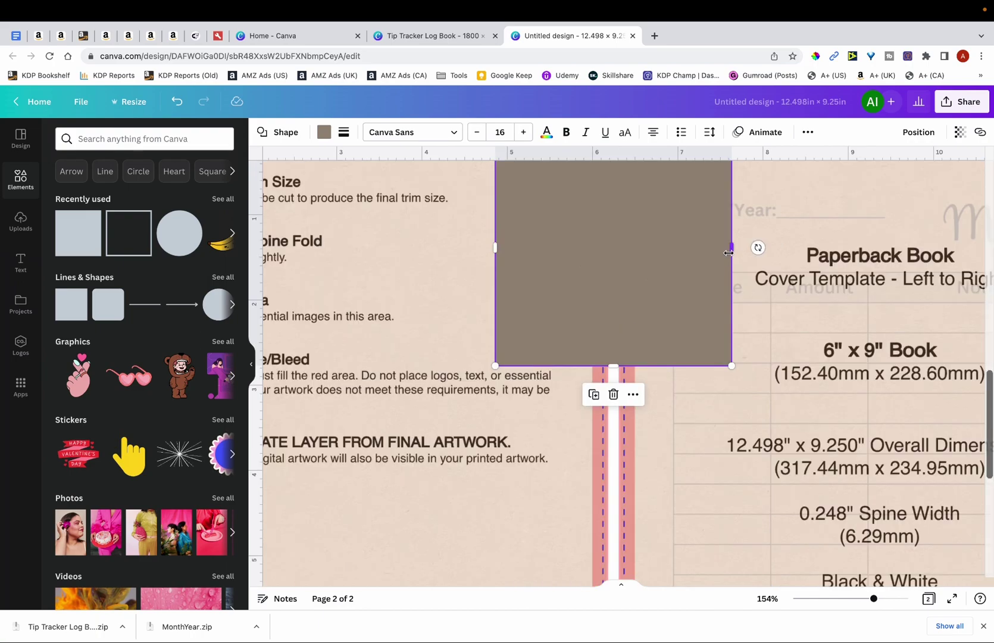
left_click_drag(728, 253, 651, 257)
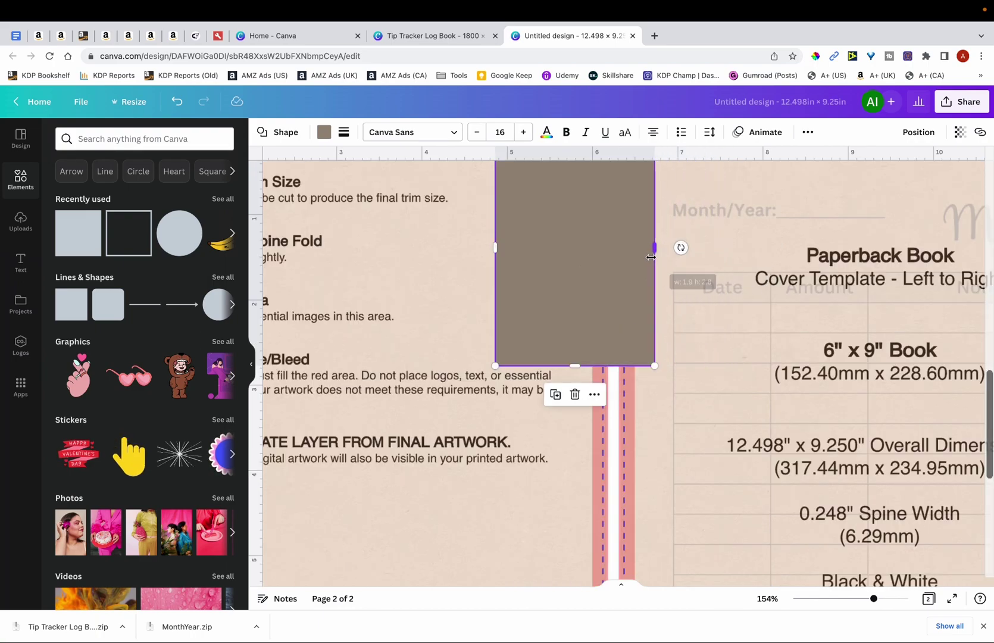
left_click_drag(495, 247, 573, 248)
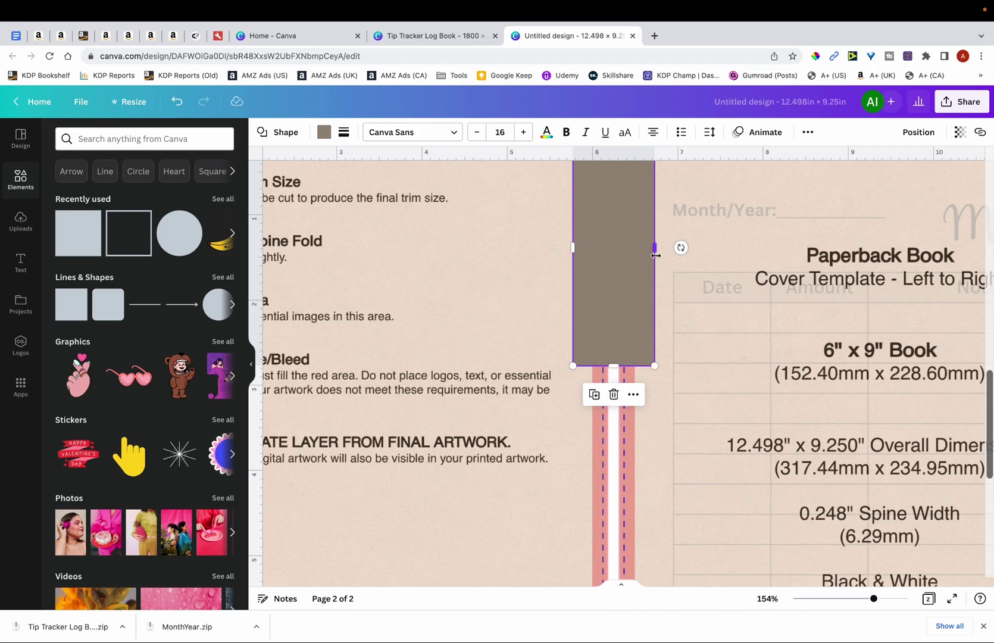
left_click_drag(655, 254, 626, 272)
scroll(627, 274, "up", 2)
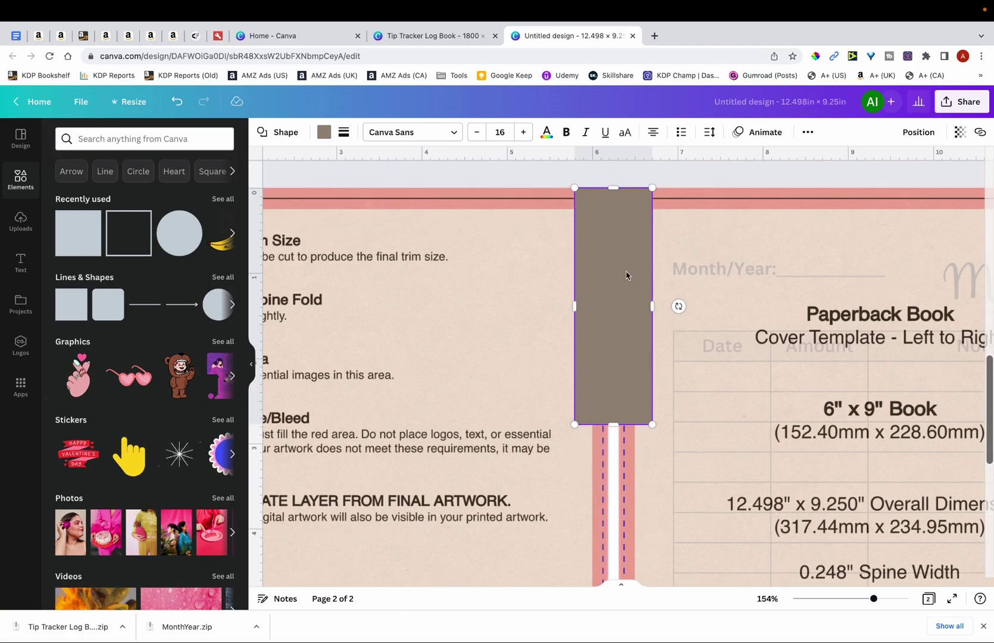
Extend the spine strip down to the lower page edge so it spans the full cover height.
scroll(626, 275, "down", 5)
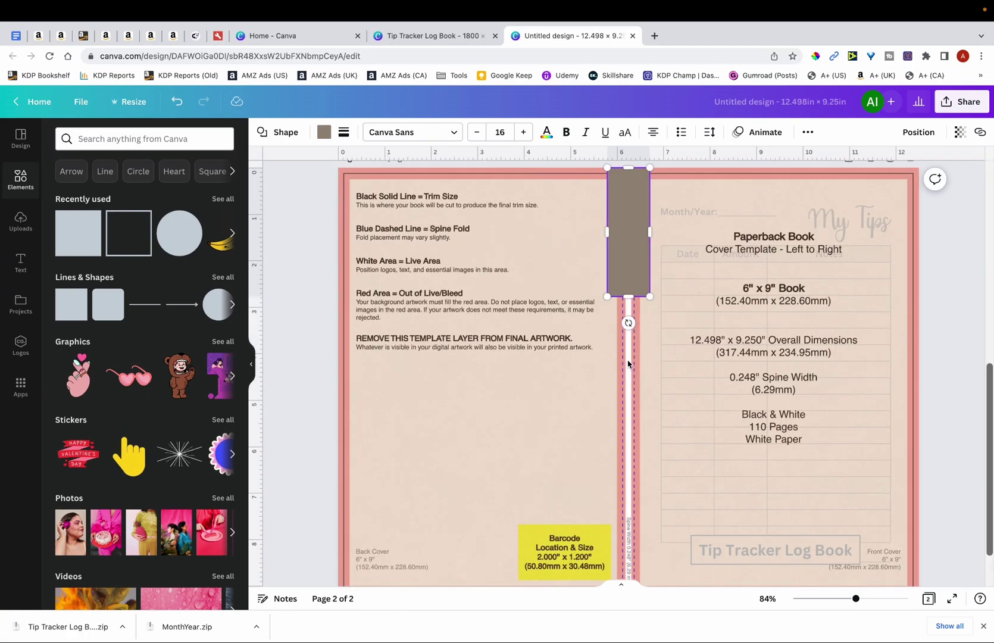
scroll(628, 321, "down", 3)
left_click_drag(626, 232, 637, 531)
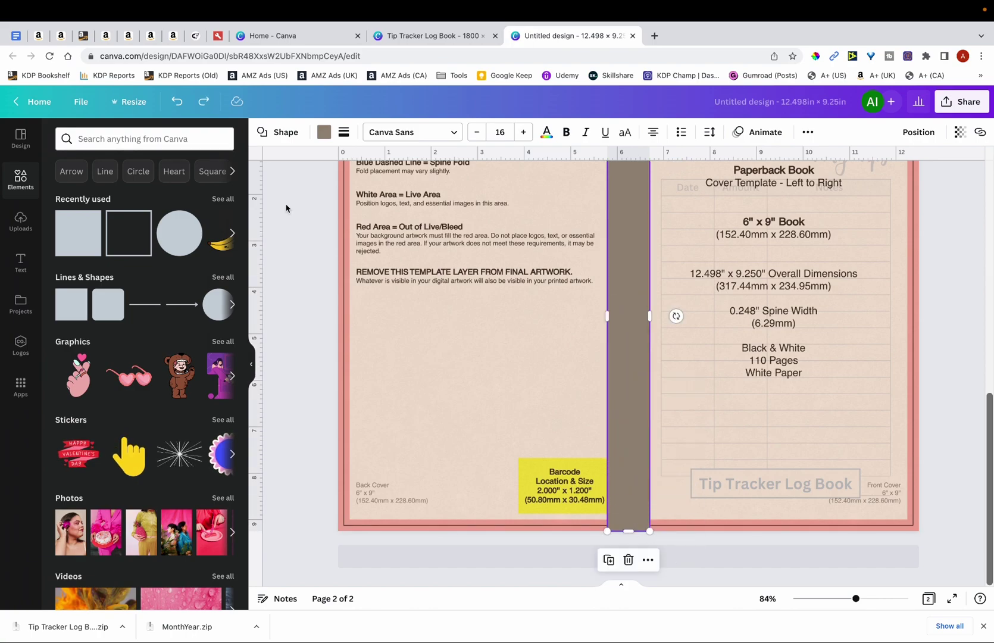
Fill the spine strip with the dark grey photo colour #303131.
left_click(323, 133)
left_click(123, 192)
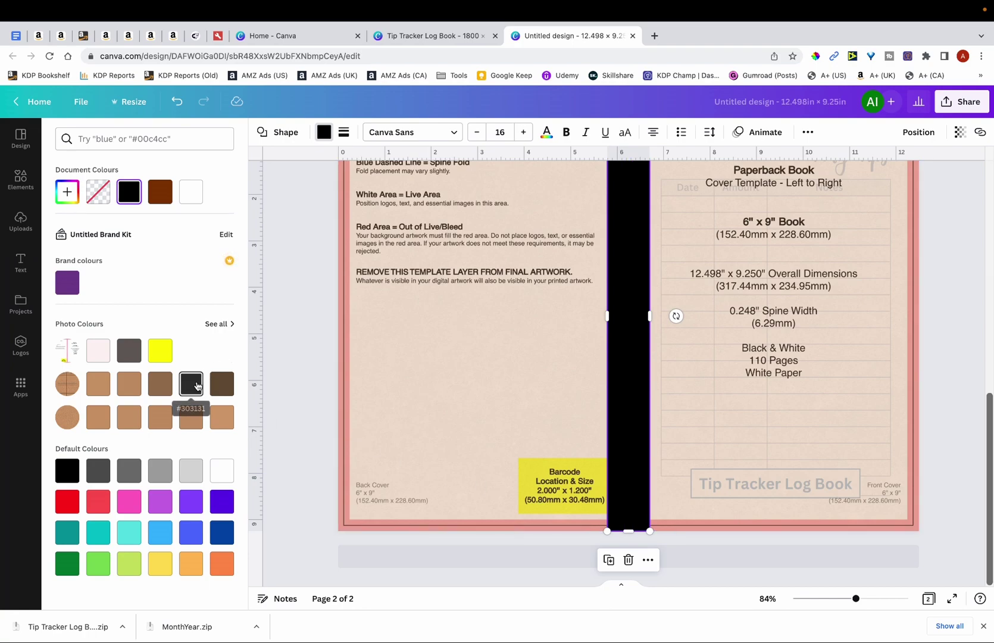
left_click(197, 386)
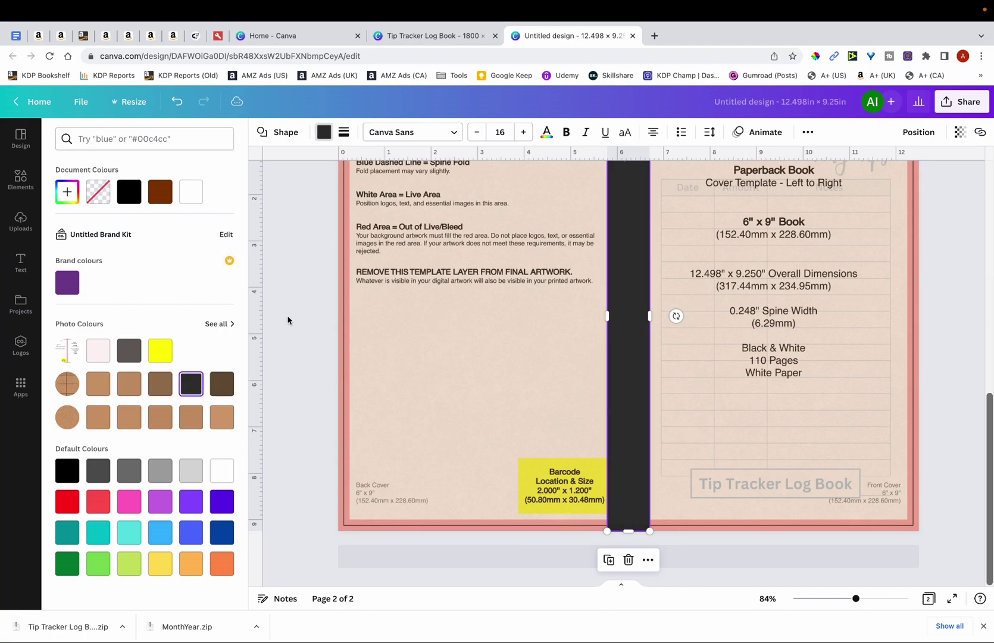
Shift the front cover image about 0.1 in away from the spine, keeping it vertically aligned with the page.
scroll(715, 327, "up", 2)
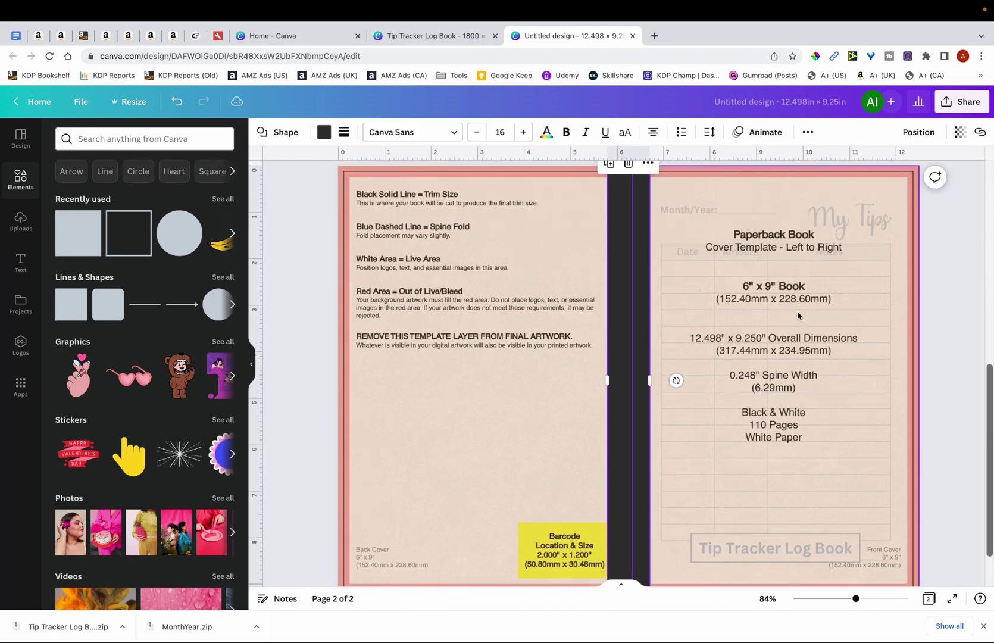
scroll(798, 311, "up", 3, "ctrl")
scroll(797, 310, "up", 1, "ctrl")
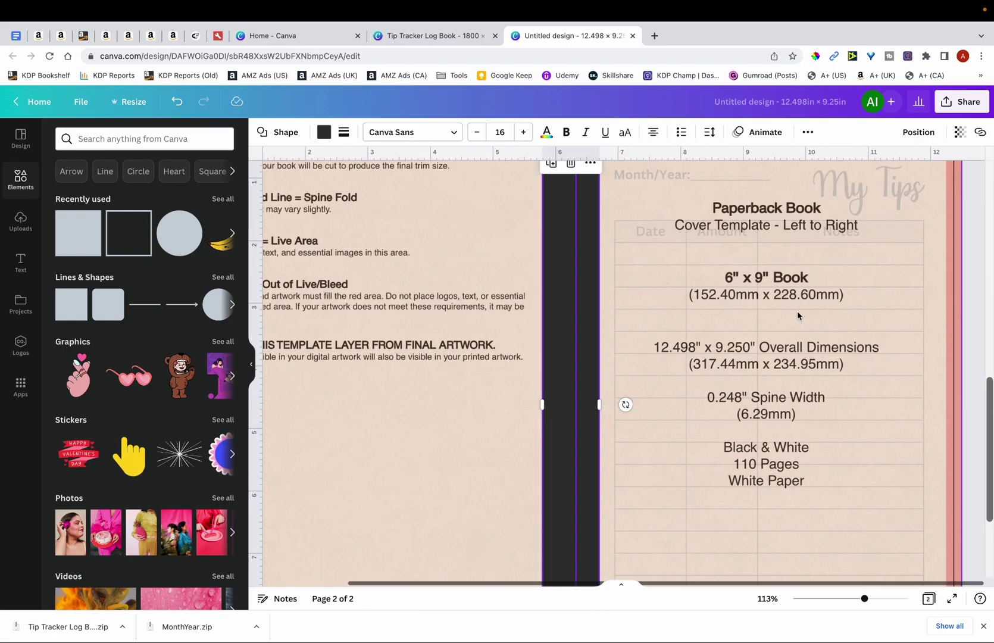
scroll(902, 243, "up", 3, "ctrl")
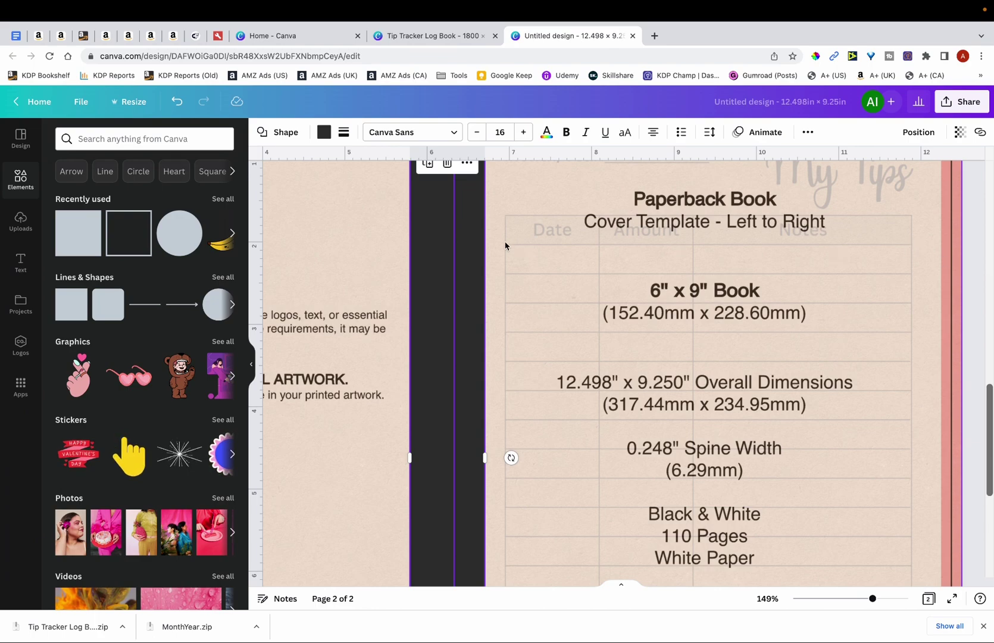
left_click_drag(677, 288, 689, 288)
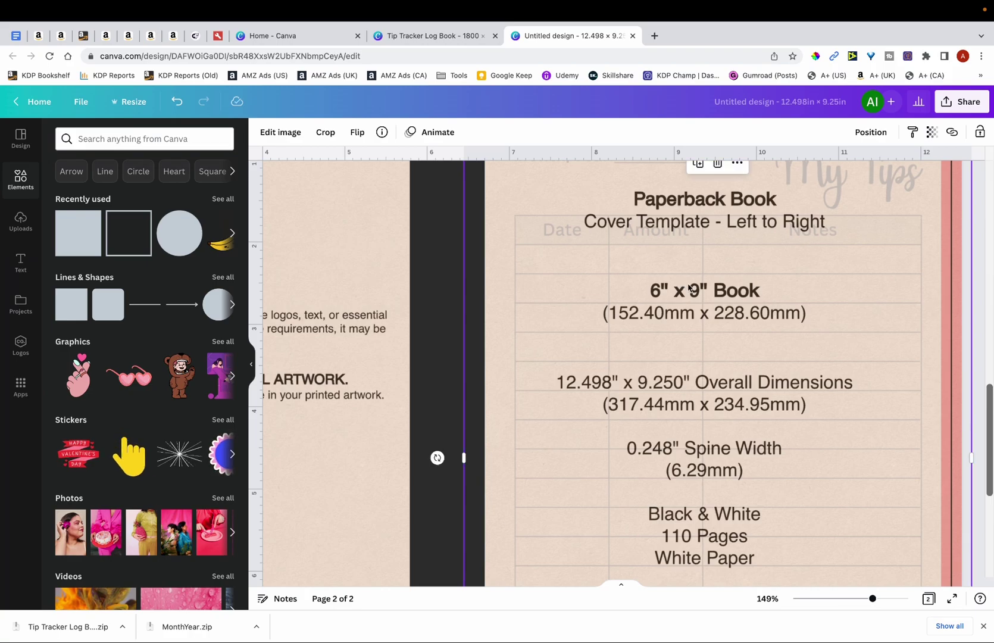
Select everything on page 2 and restore all elements to full opacity.
key("super+a")
scroll(689, 288, "down", 5)
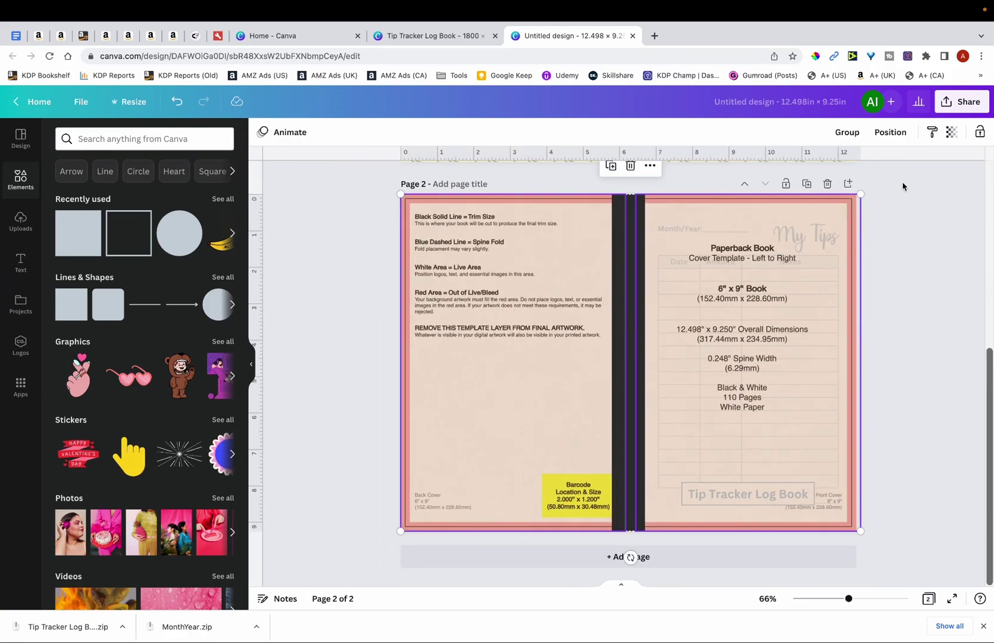
left_click(952, 132)
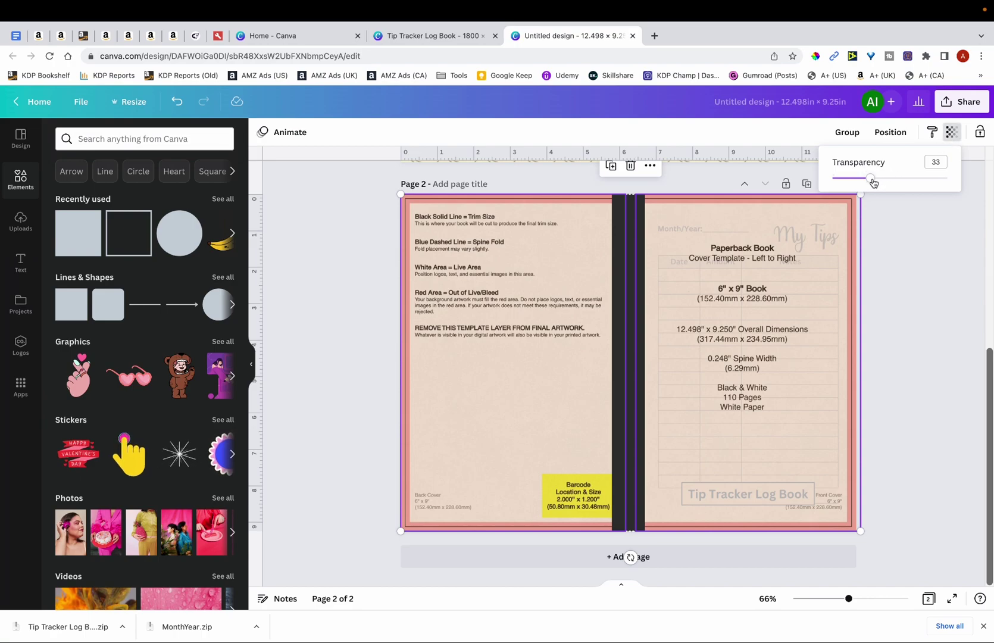
left_click_drag(873, 179, 947, 178)
left_click(941, 294)
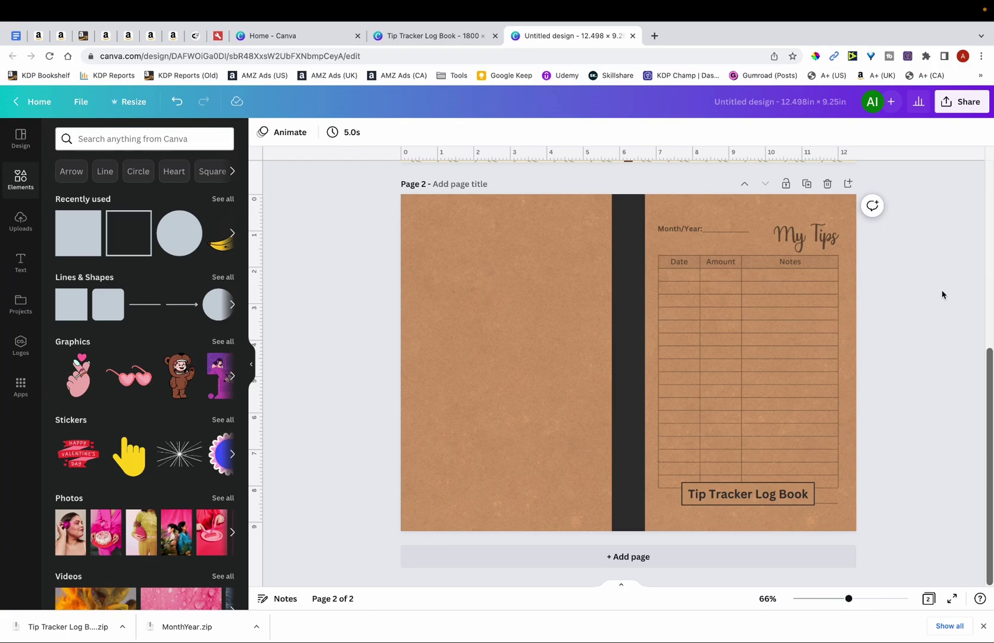
Crop the front cover image's upper part to expose the template background, delete the template, and restore the image to full height.
left_click(775, 249)
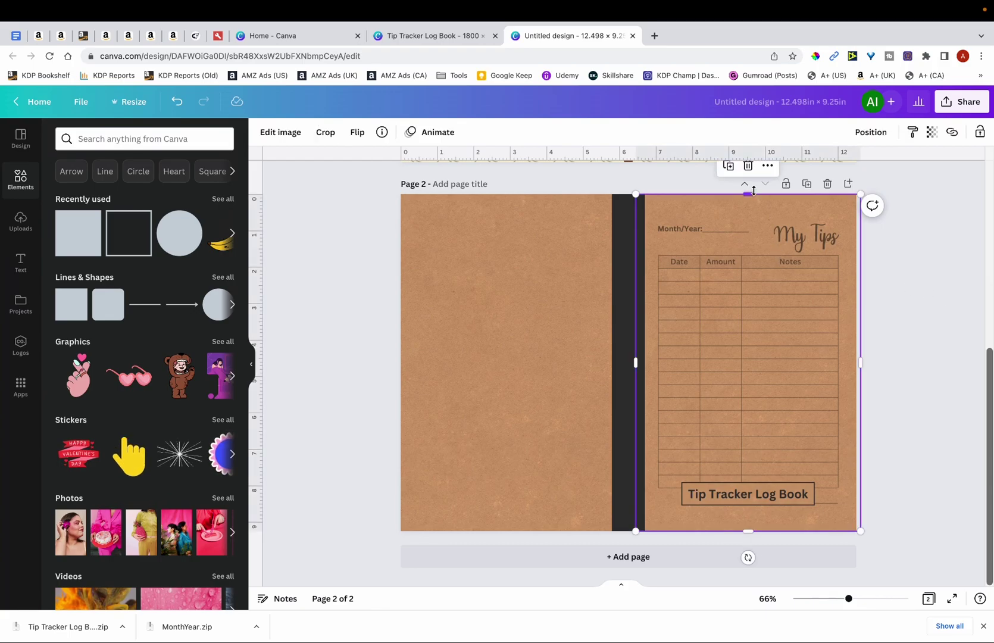
left_click_drag(753, 192, 753, 260)
left_click(760, 209)
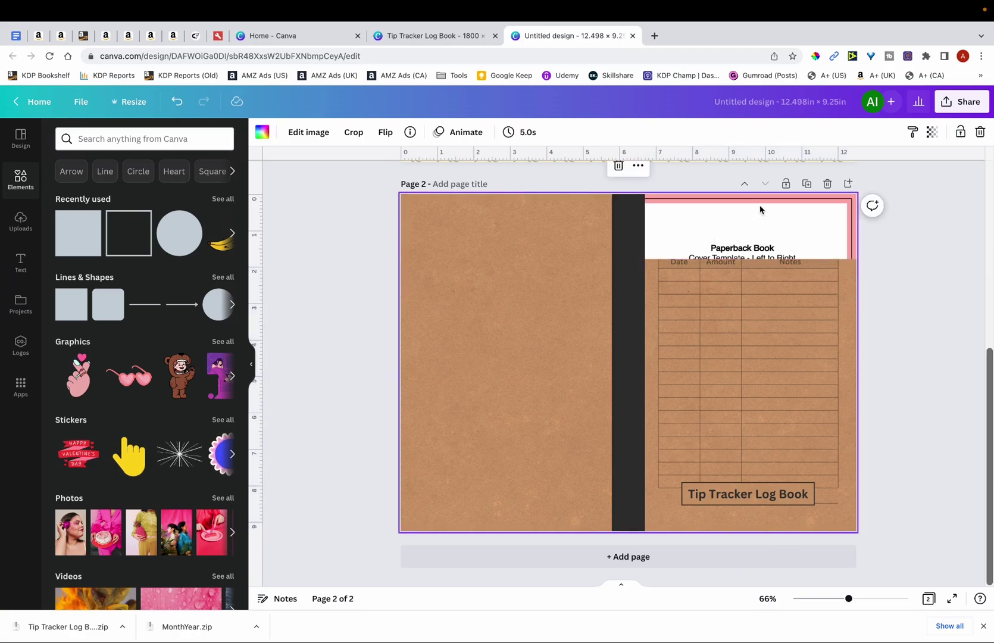
key("Delete")
left_click(746, 313)
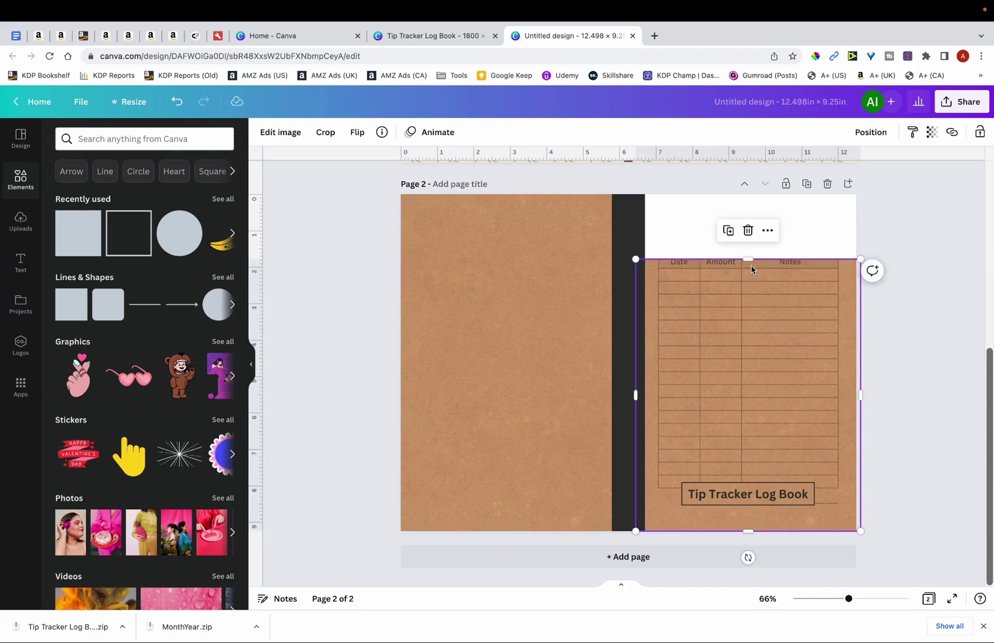
left_click_drag(751, 260, 751, 195)
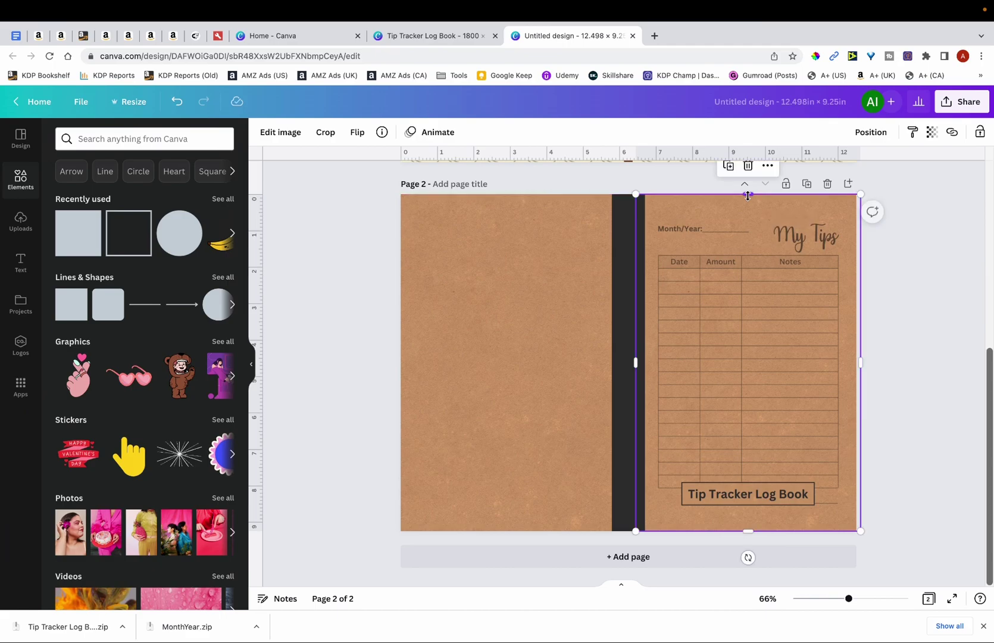
Download all pages of the cover design as a flattened PDF Print file with the CMYK colour profile.
left_click(953, 109)
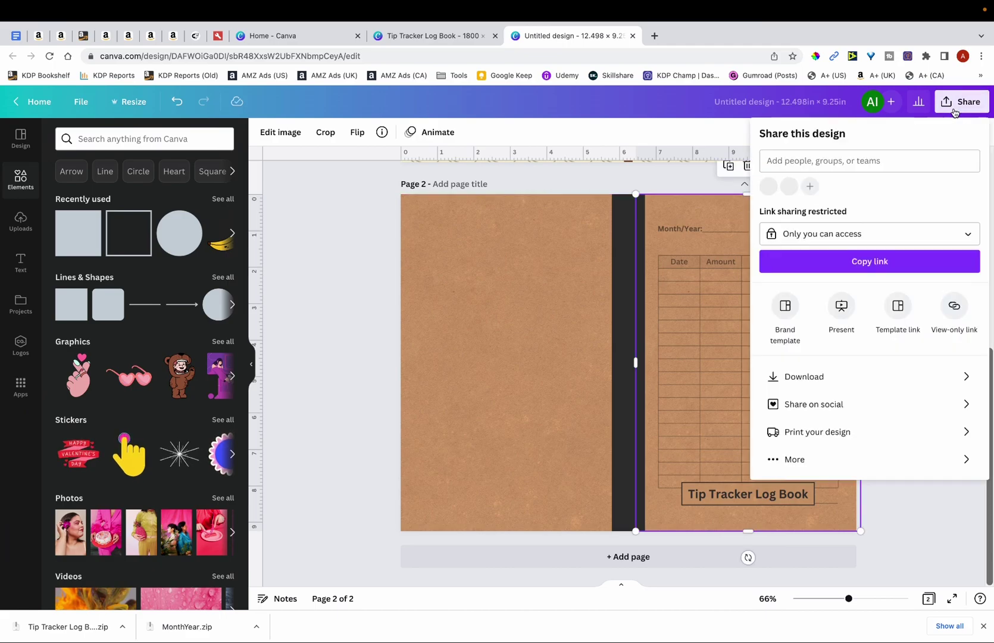
left_click(832, 382)
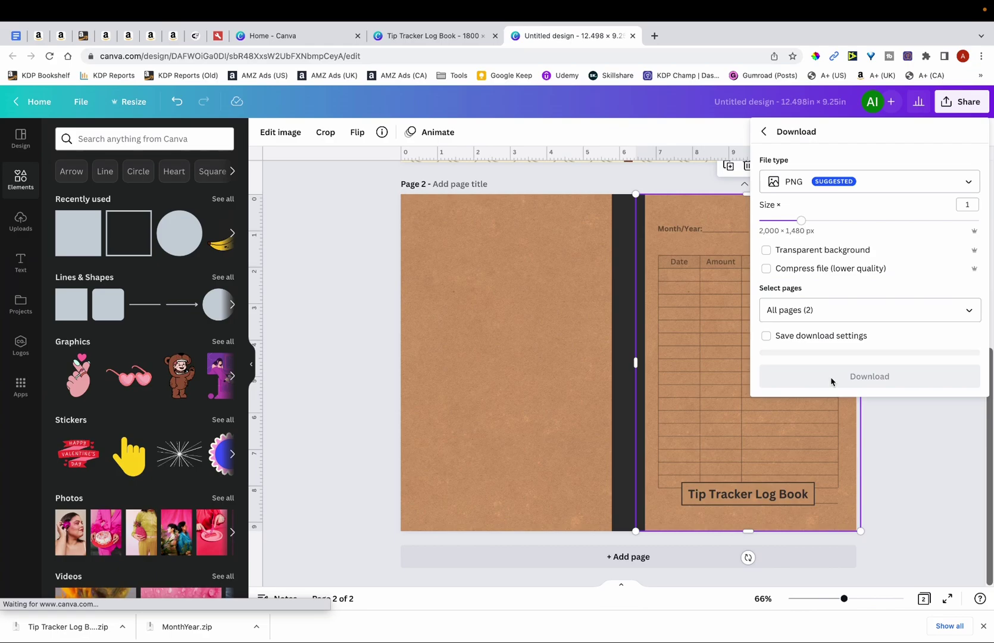
left_click(855, 186)
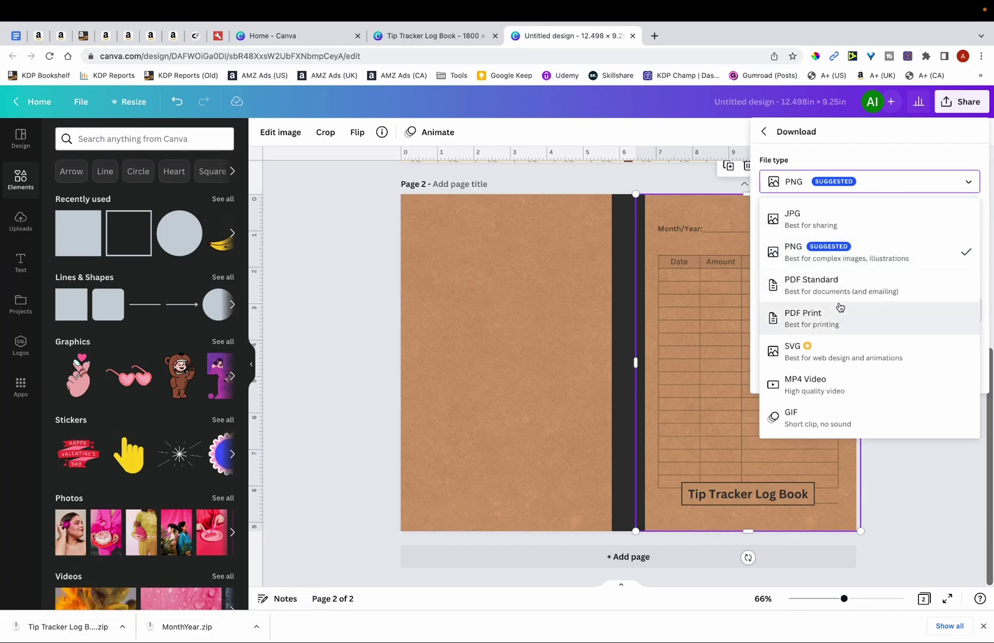
left_click(836, 323)
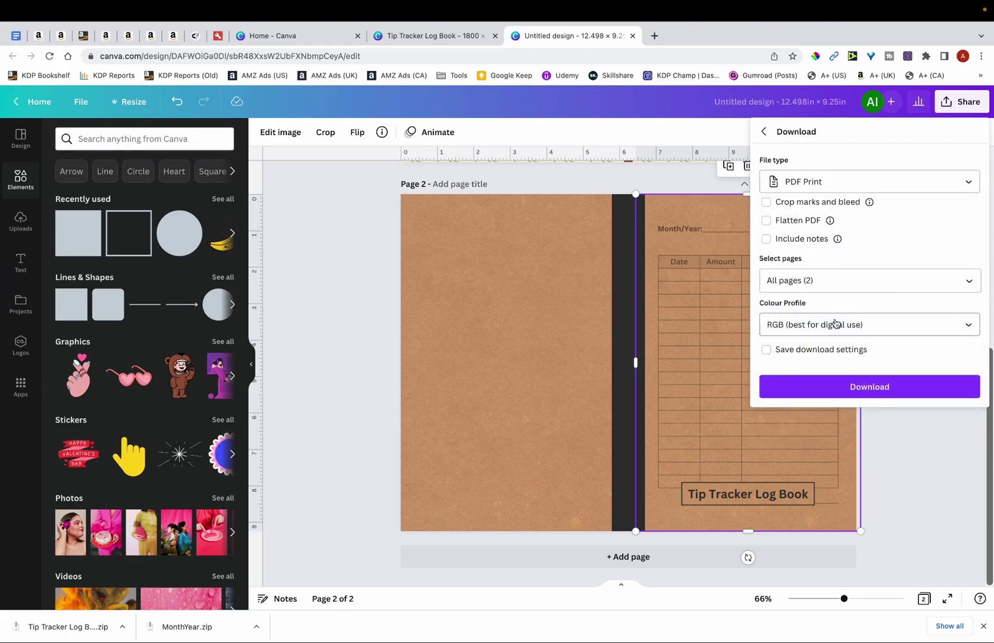
left_click(767, 222)
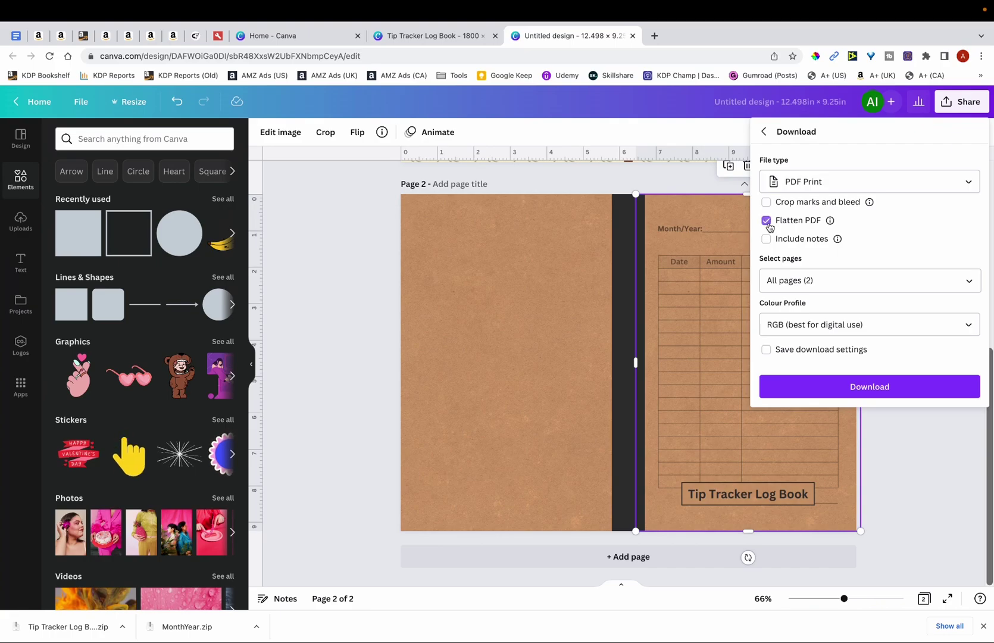
left_click(810, 325)
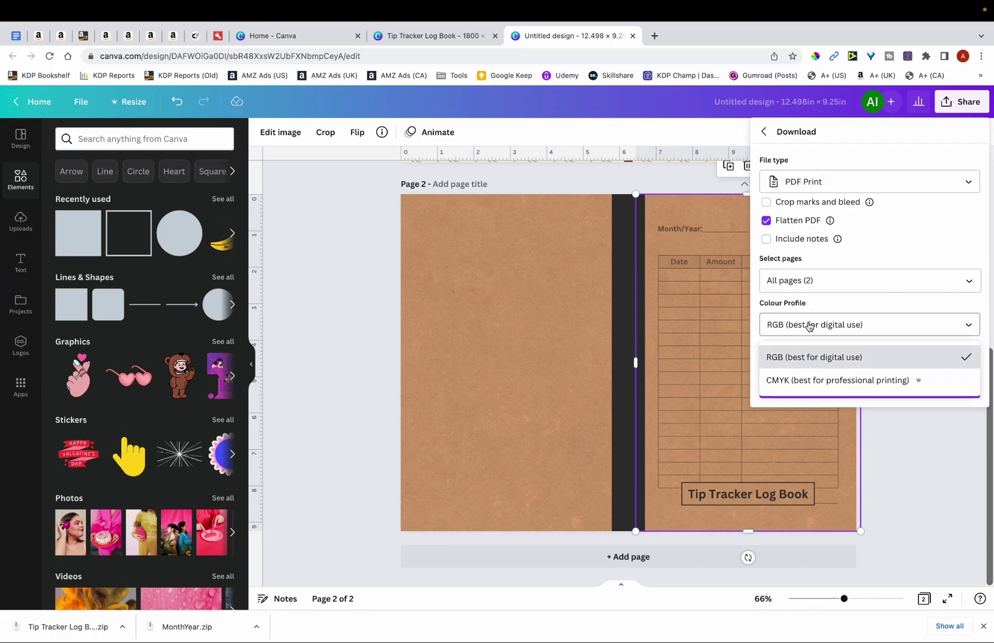
left_click(806, 381)
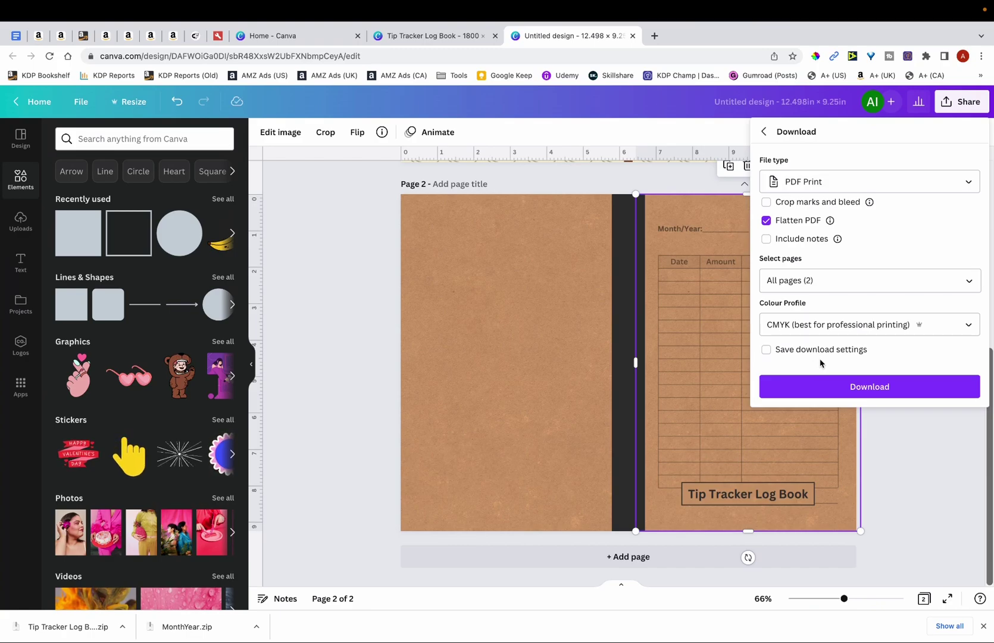
left_click(831, 387)
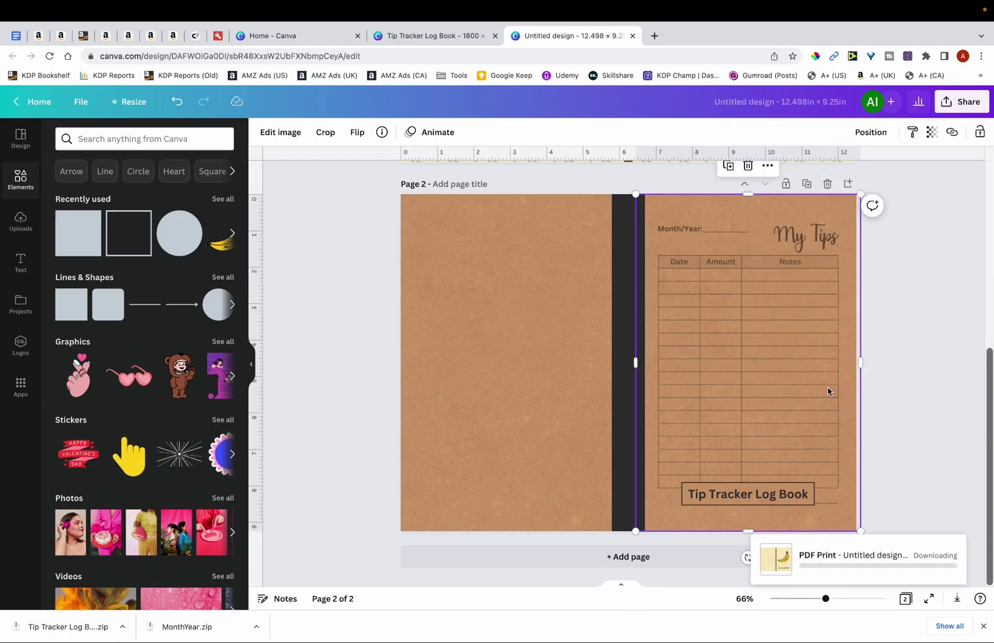